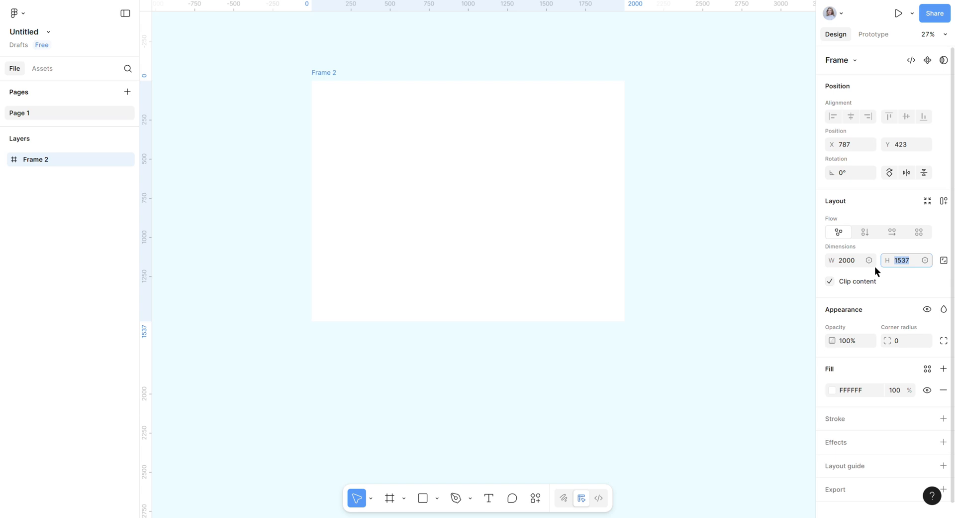
Set the frame's height to 2000 and move the frame to X 850, Y 315.
text(2000)
key(Return)
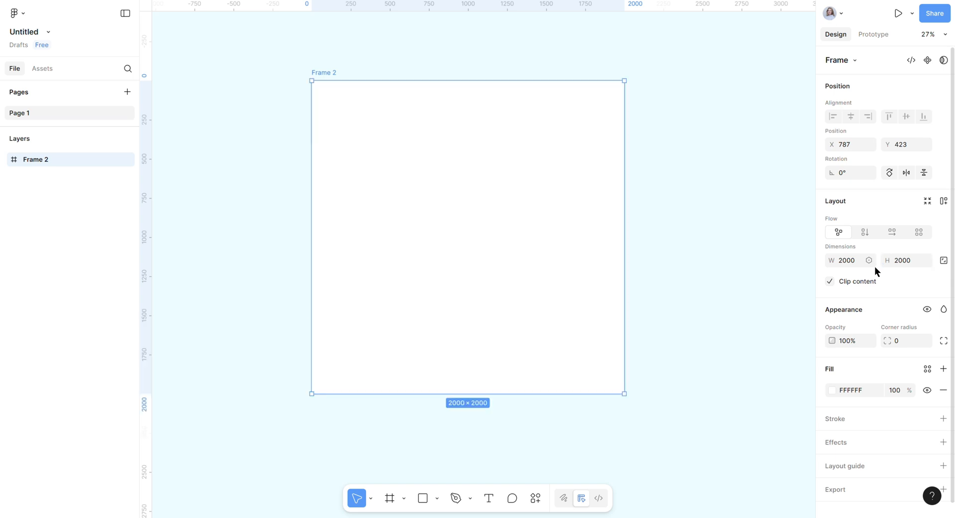
mouse_move(586, 355)
mouse_down()
mouse_move(596, 354)
mouse_move(594, 340)
mouse_up()
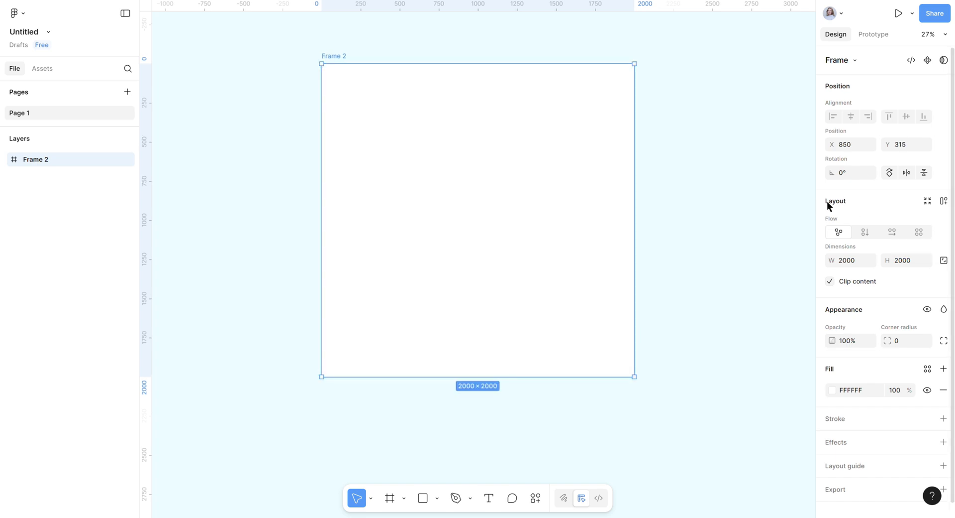
Apply a grid auto layout to the frame with 19 columns and 17 rows.
click(921, 232)
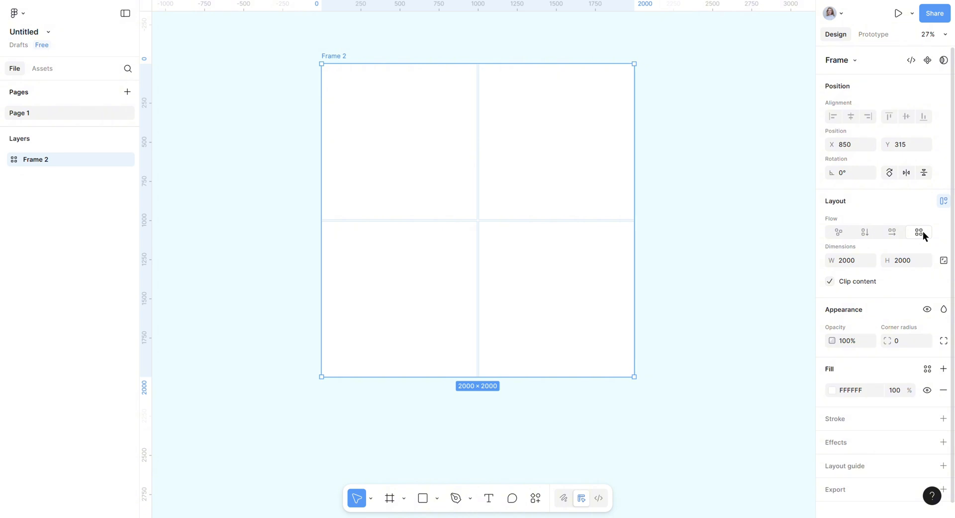
click(840, 292)
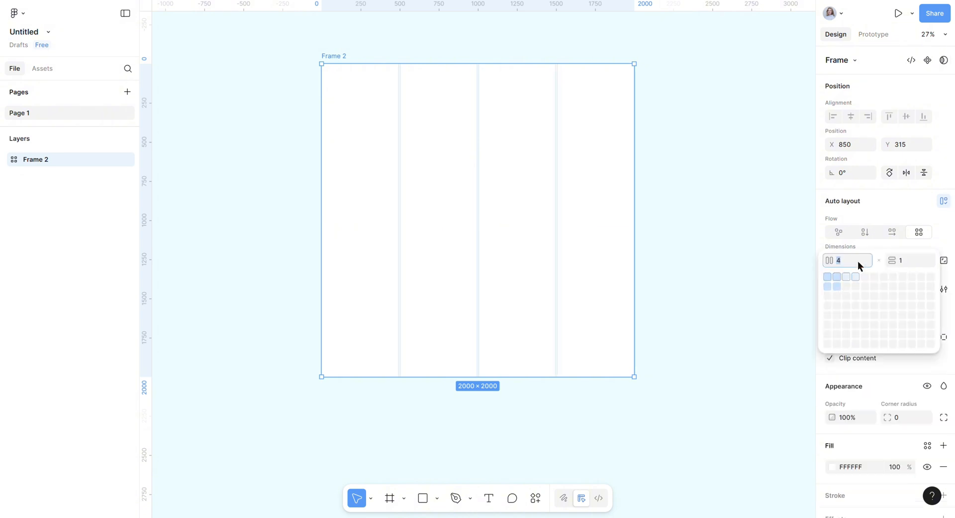
text(19)
click(915, 263)
text(17)
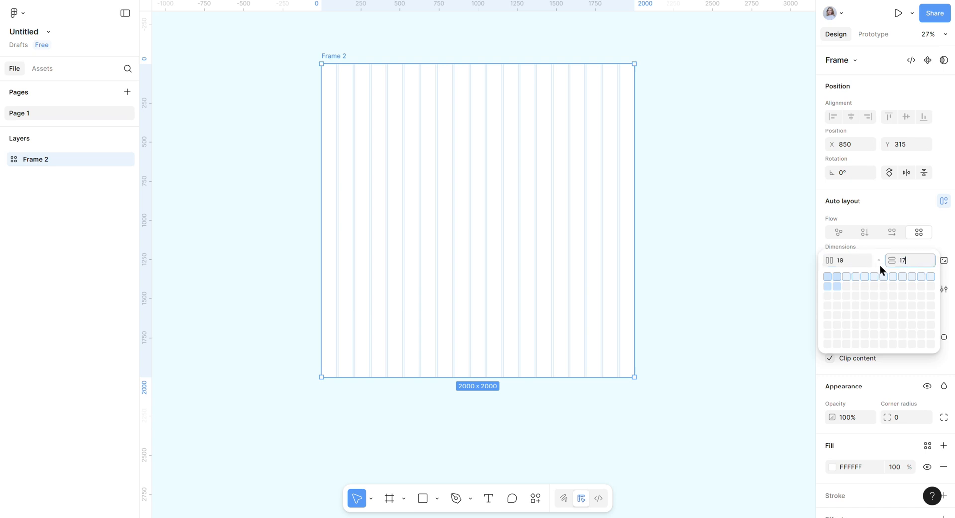
key(Return)
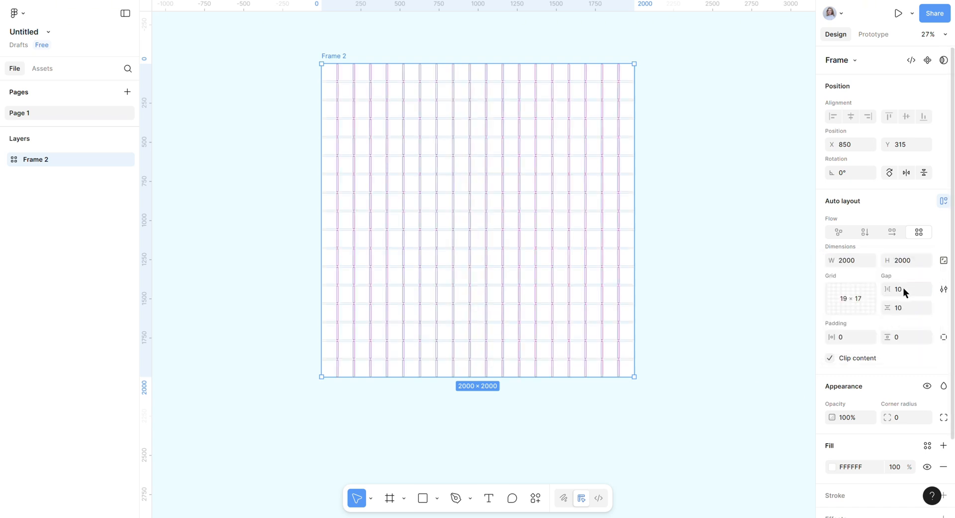
Set the grid's horizontal and vertical gaps to 0.
click(908, 307)
key(BackSpace)
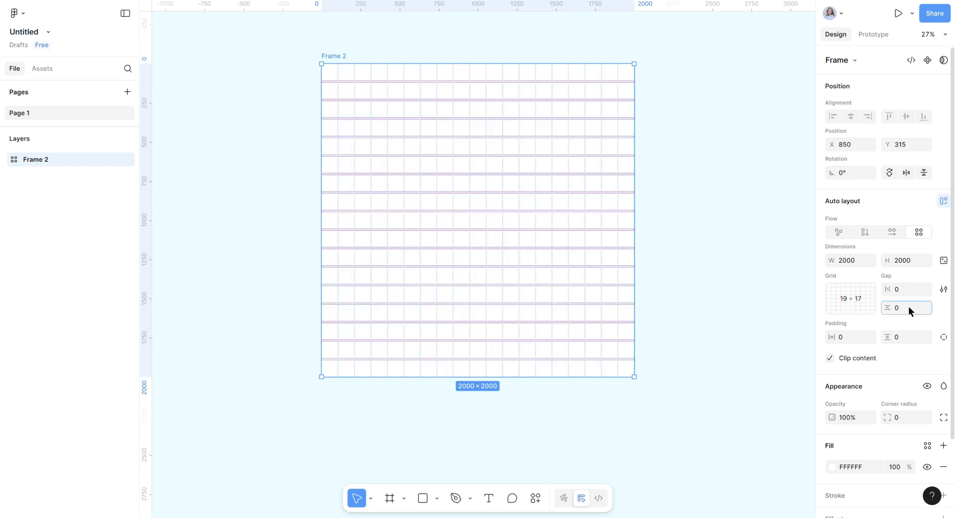
text(0)
Create a new frame and place it in the first cell of the grid's first row.
click(389, 498)
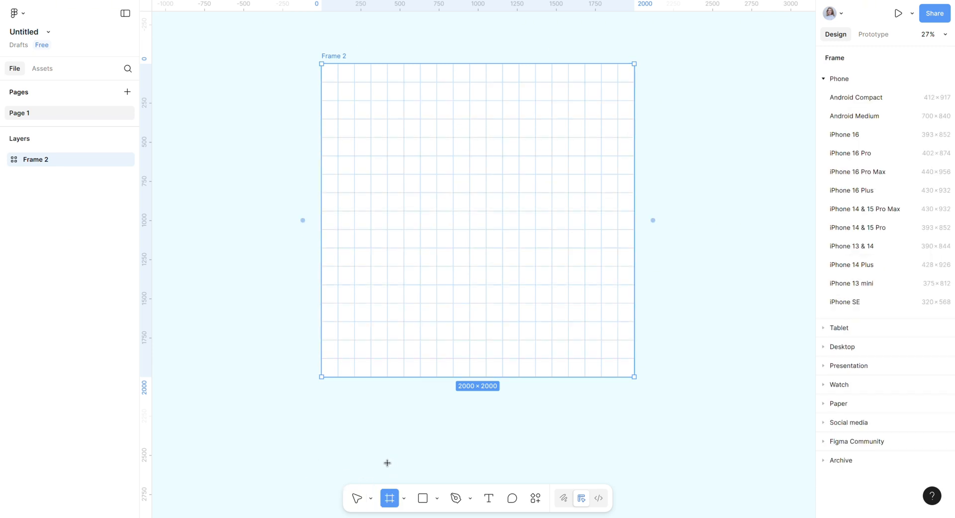
drag(392, 399, 332, 76)
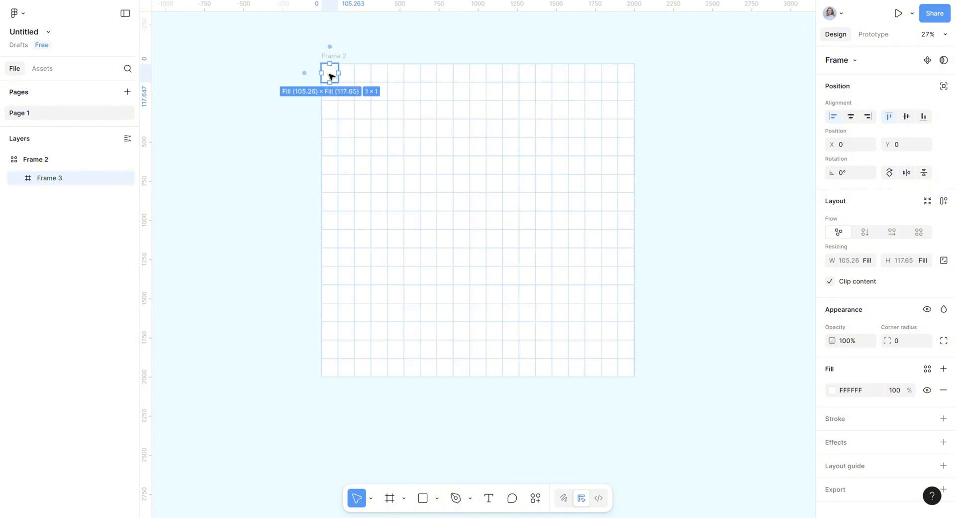
key(ctrl+d)
key(ctrl+alt+g)
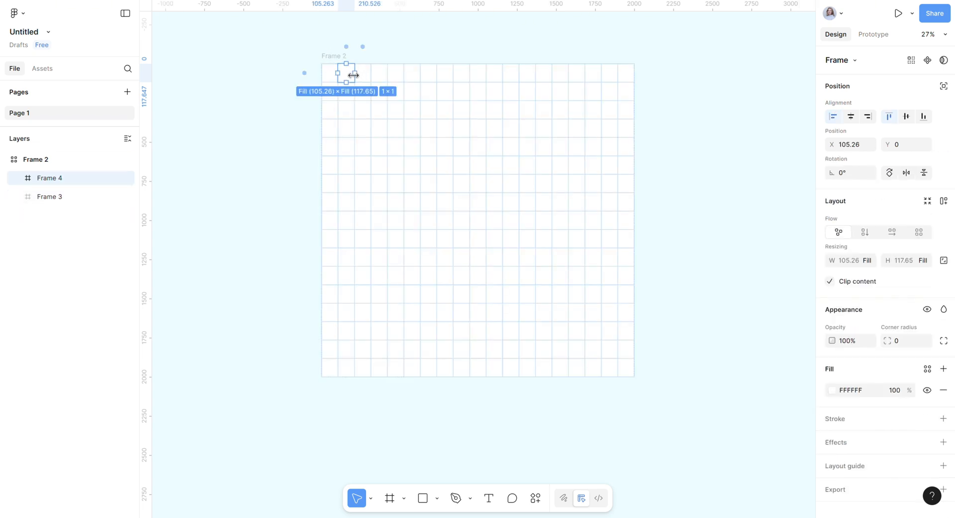
key(ctrl+z)
key(ctrl+z)
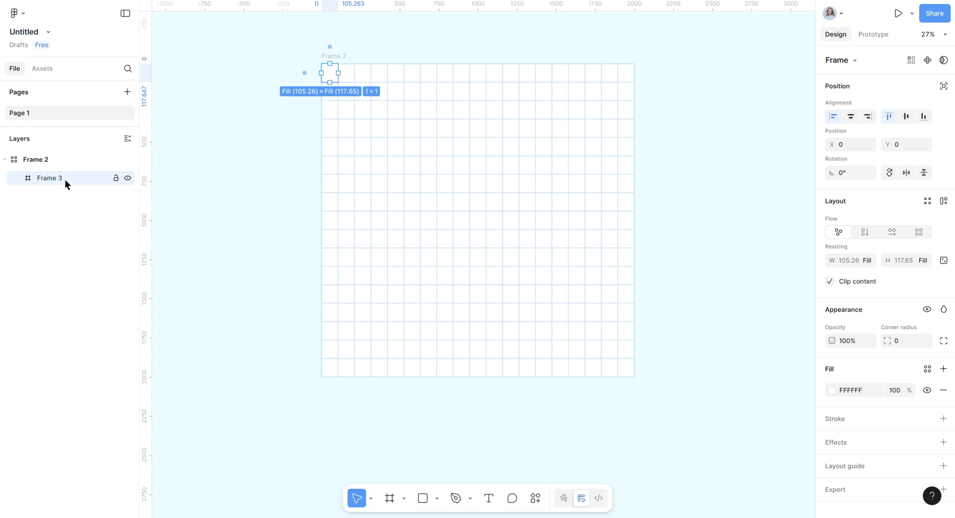
Duplicate the cell frame repeatedly until all 19 columns of the first row are filled.
key(ctrl+d)
key(ctrl+d)
key(ctrl+d)
key(ctrl+d)
key(ctrl+d)
key(ctrl+d)
key(ctrl+d)
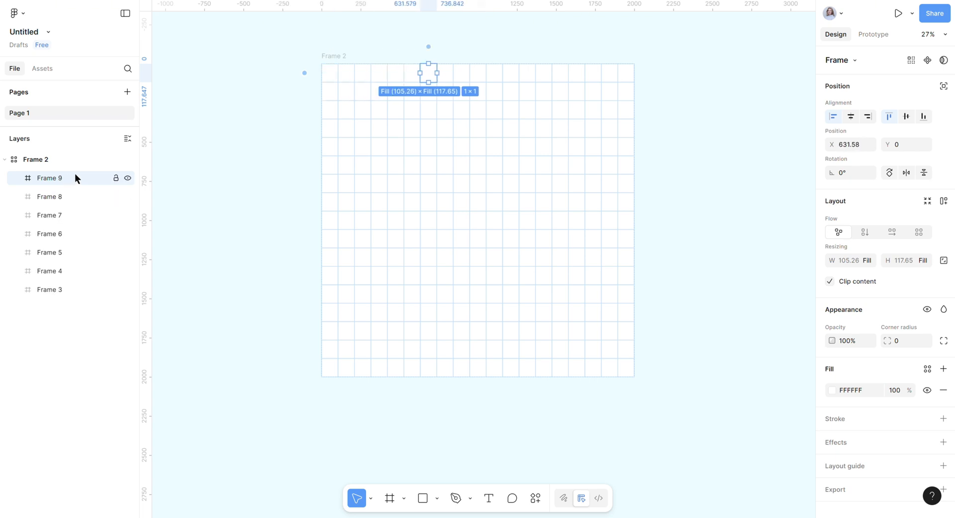
key(ctrl+d)
key(ctrl+d)
key(ctrl+d)
key(ctrl+d)
key(ctrl+d)
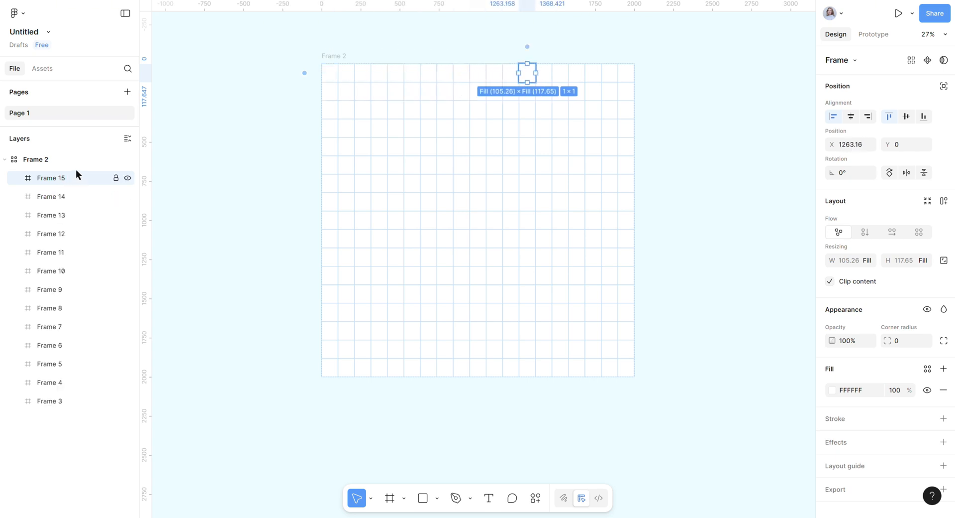
key(ctrl+d)
key(ctrl+d)
key(ctrl+d)
key(ctrl+d)
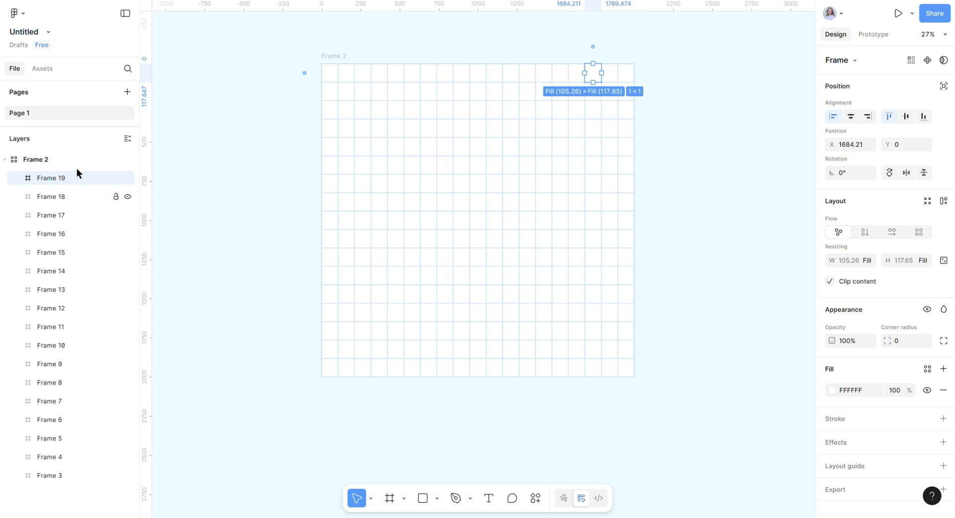
key(ctrl+d)
key(ctrl+d)
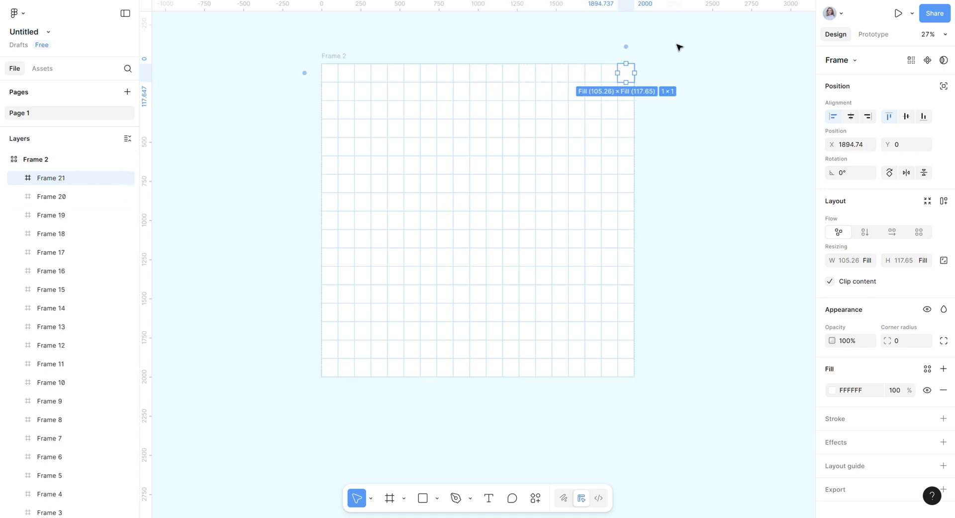
Select all cells of the first row and duplicate the row six times to fill the grid's first seven rows.
mouse_move(665, 42)
mouse_down()
mouse_move(557, 76)
mouse_move(351, 92)
mouse_move(312, 82)
mouse_up()
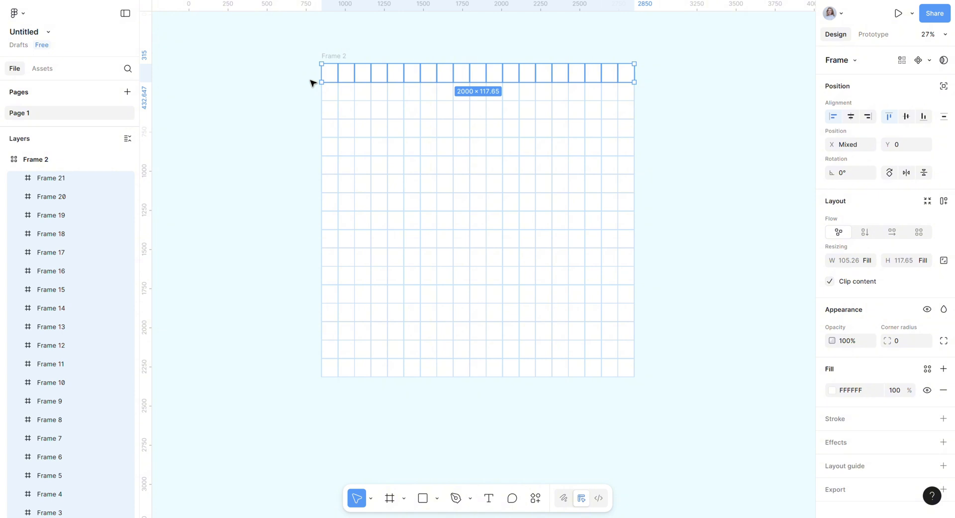
key(ctrl+d)
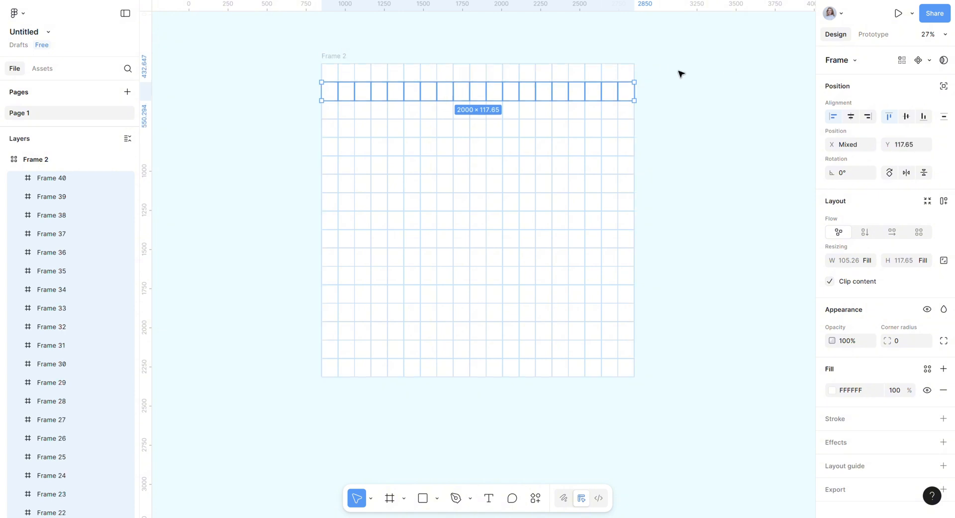
key(ctrl+d)
key(ctrl+d)
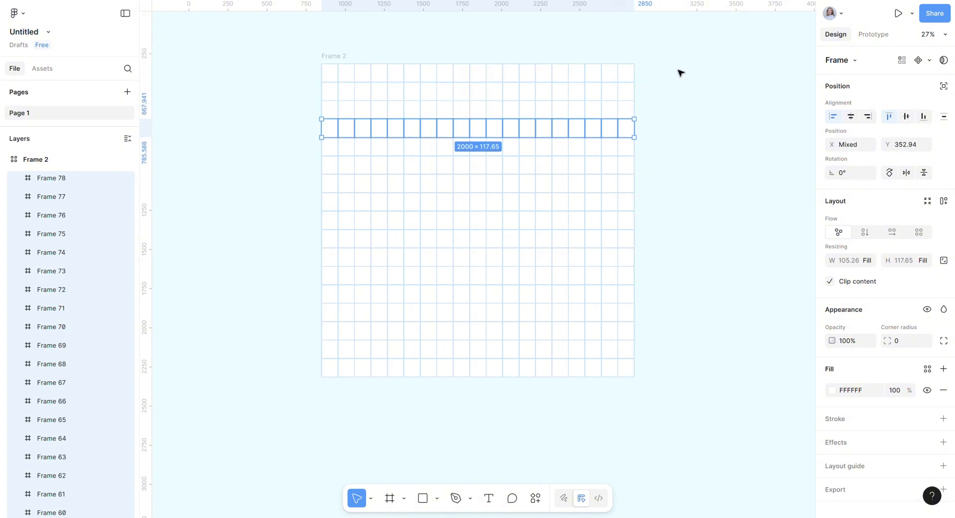
key(ctrl+d)
key(ctrl+d)
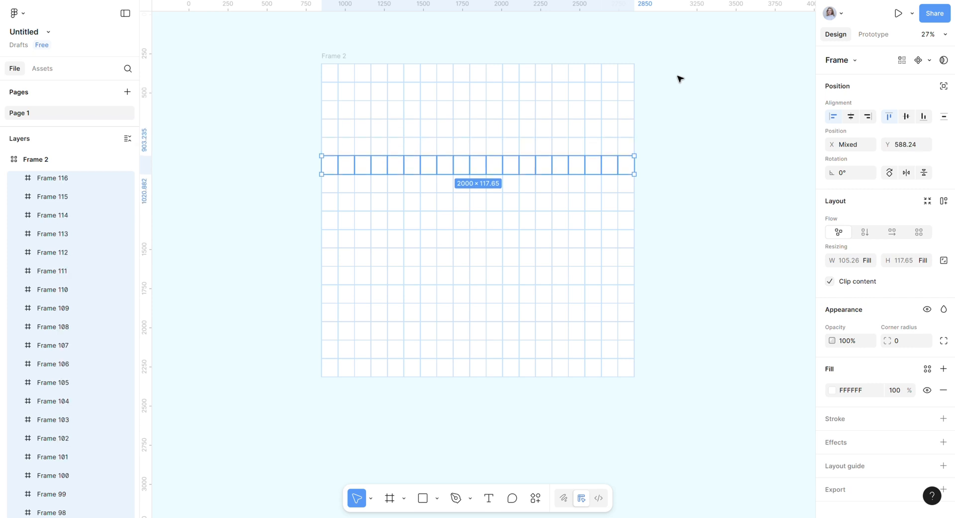
key(ctrl+d)
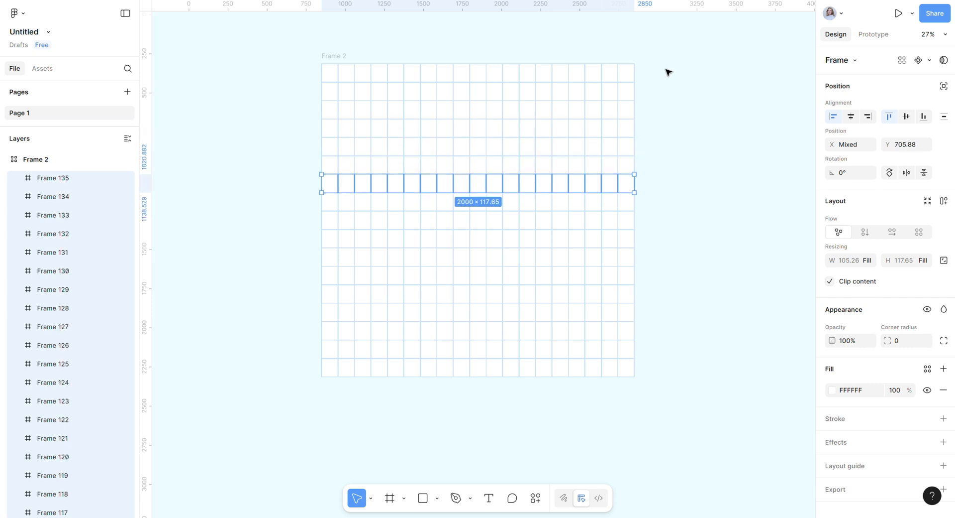
Duplicate the seven filled rows as a block, and the first three rows as another, to fill all 17 rows of the grid.
drag(659, 55, 297, 194)
key(ctrl+d)
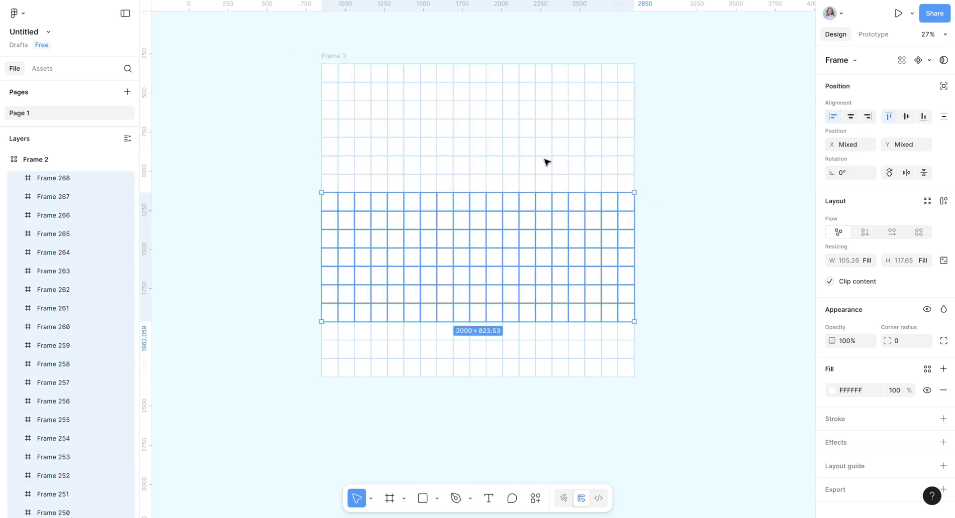
click(647, 298)
click(626, 275)
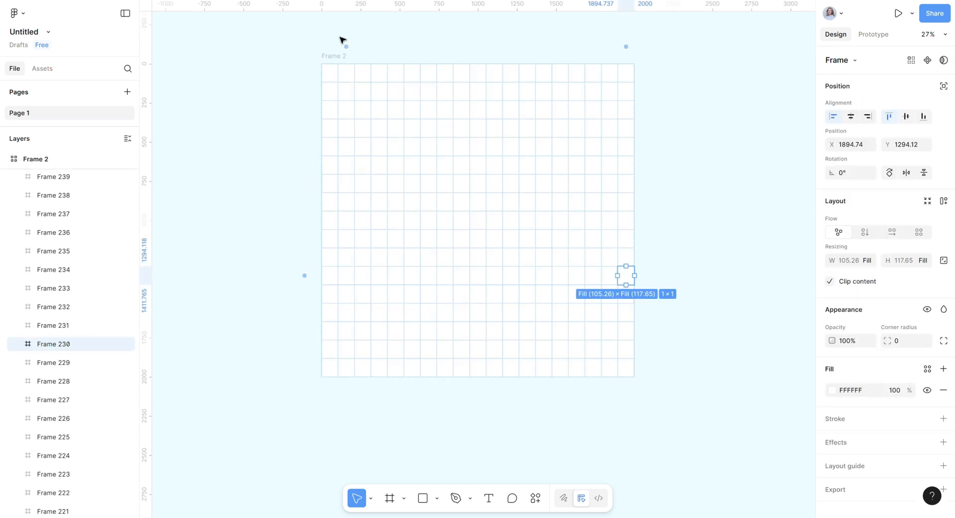
drag(314, 61, 639, 118)
key(ctrl+d)
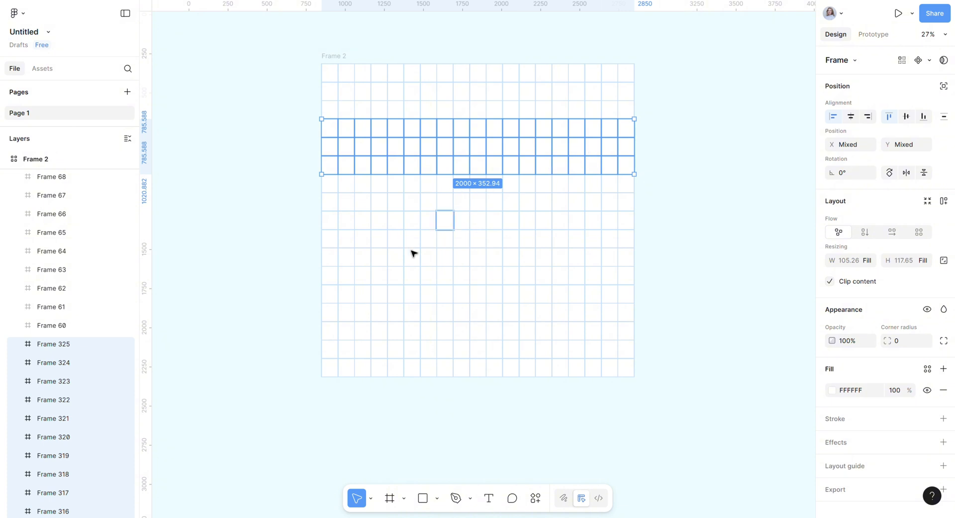
click(334, 56)
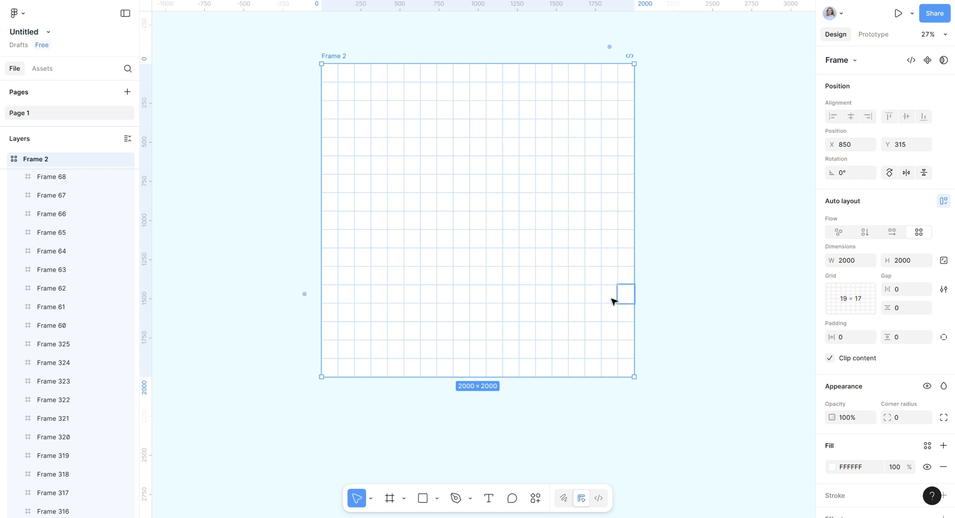
Fill the third row's cells in columns 2 to 6 with black (000000).
click(349, 110)
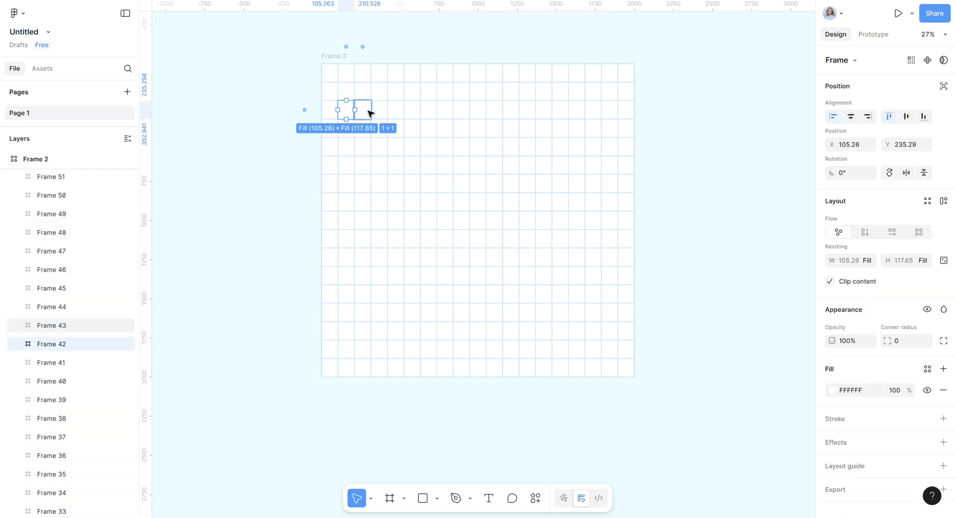
drag(369, 113, 417, 111)
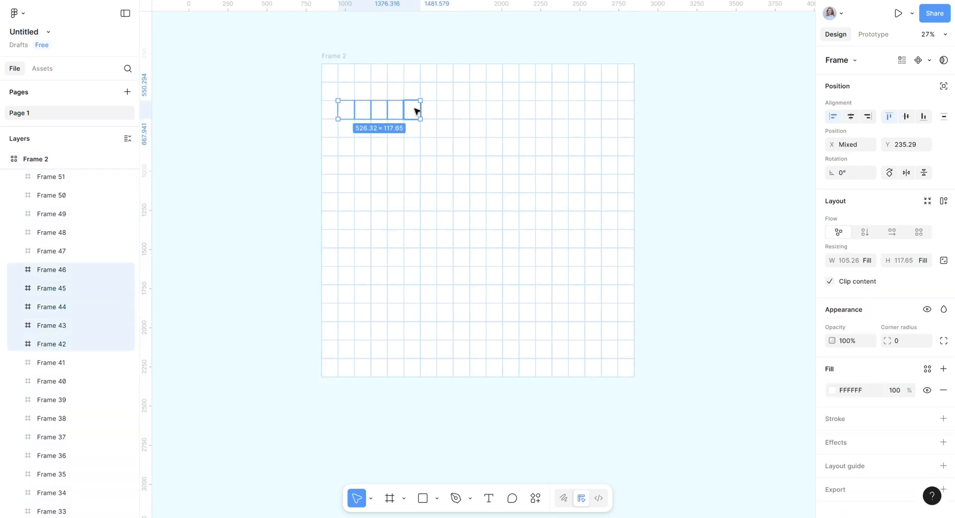
click(831, 390)
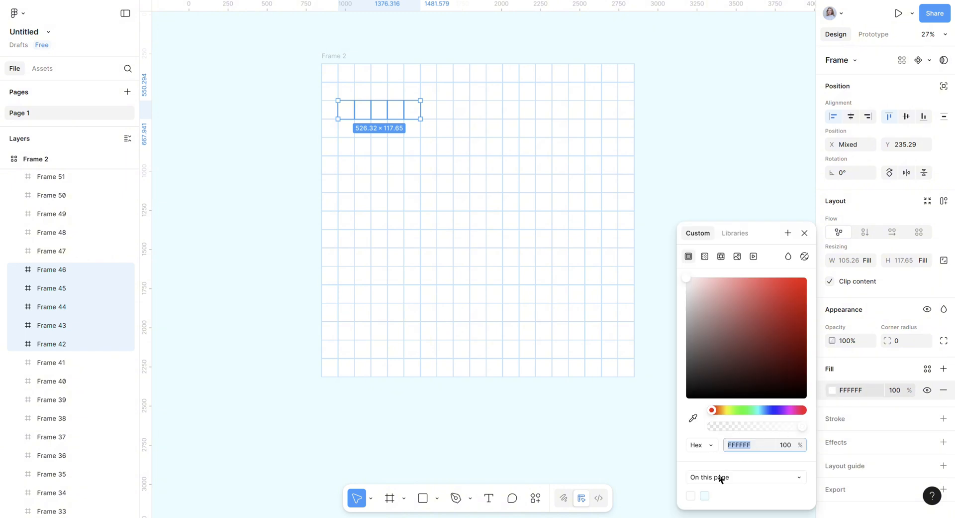
click(690, 397)
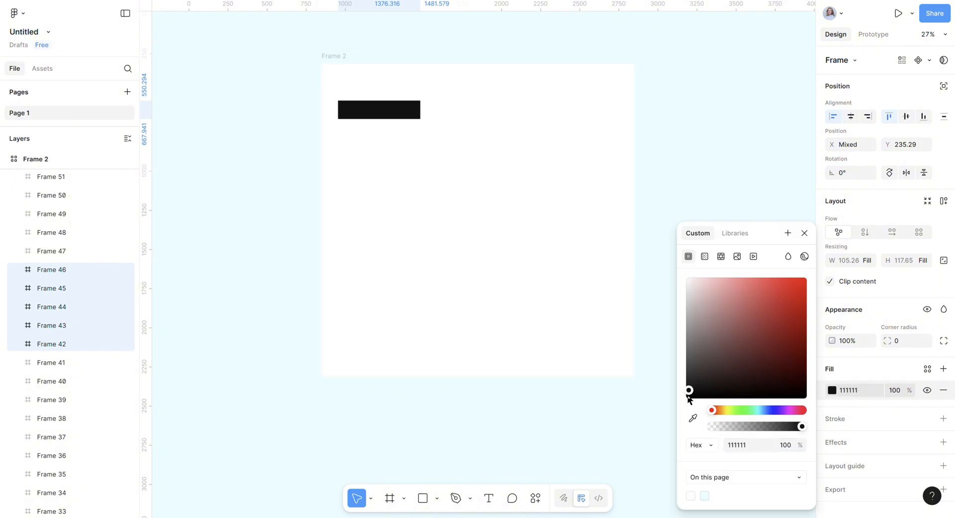
click(688, 399)
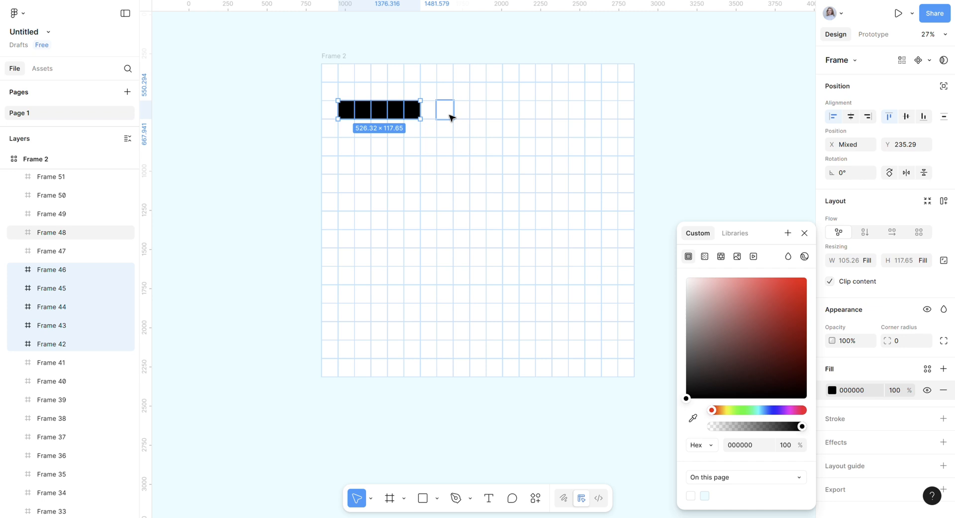
Fill the third row's cells in columns 14 to 18 with the same black (000000).
click(607, 113)
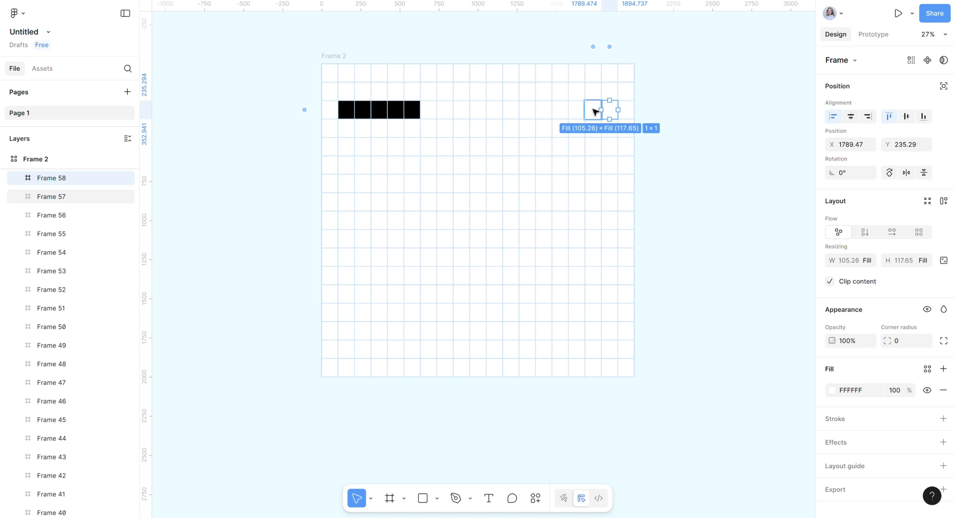
drag(595, 112, 544, 115)
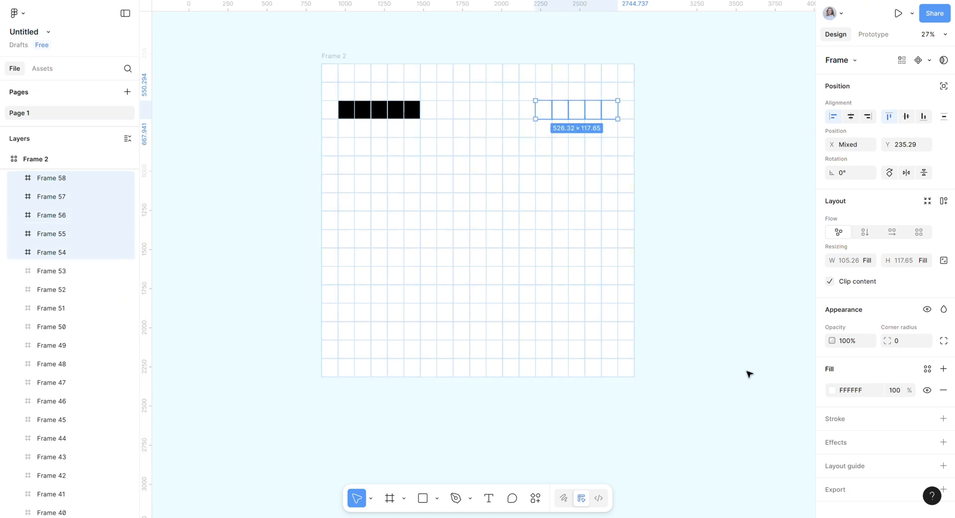
click(832, 390)
click(706, 495)
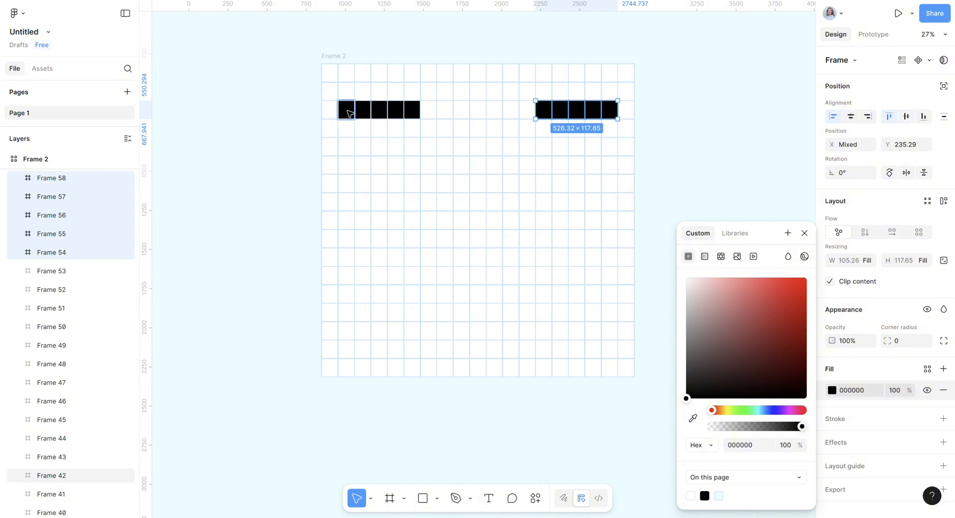
click(338, 57)
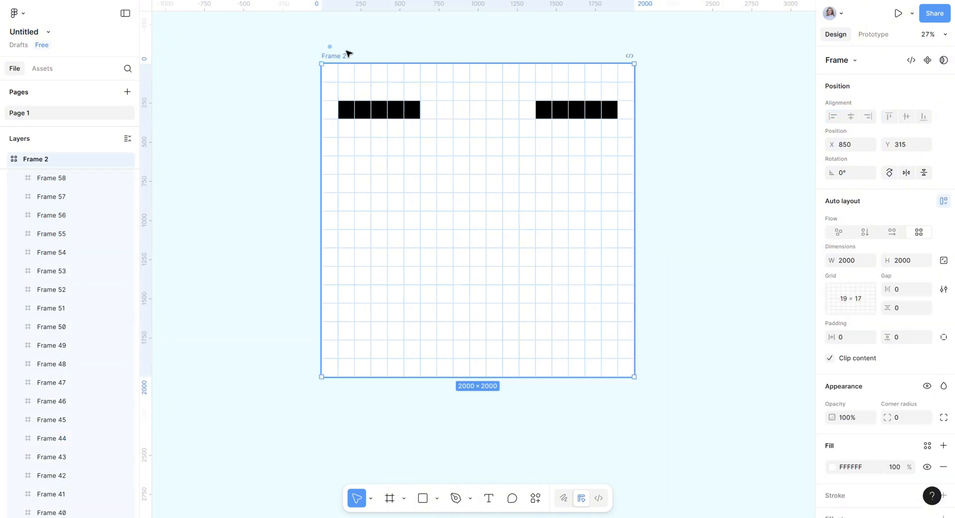
Fill the cells of rows 4 to 7 in columns 2 and 18 with black (000000).
click(345, 125)
shift+click(346, 147)
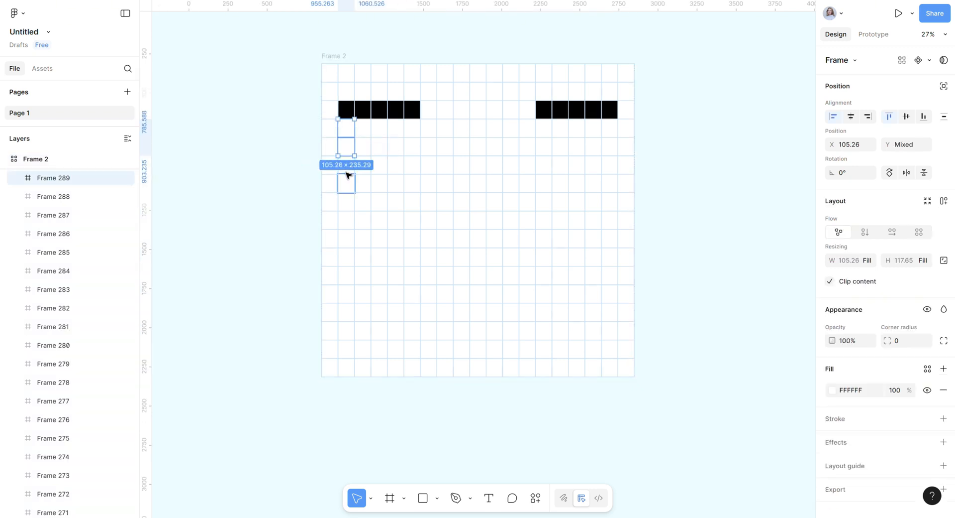
shift+click(346, 164)
shift+click(346, 182)
shift+click(610, 128)
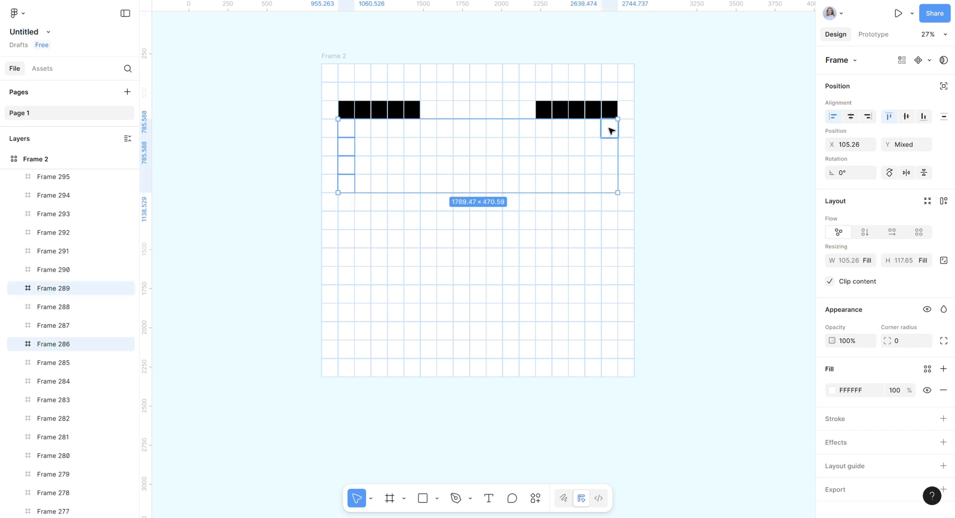
shift+click(612, 146)
shift+click(611, 165)
shift+click(611, 183)
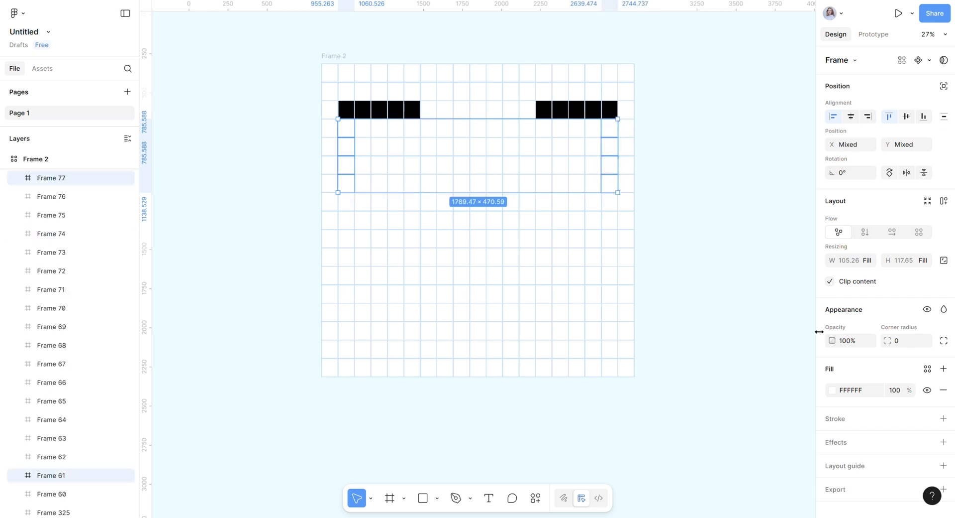
click(832, 390)
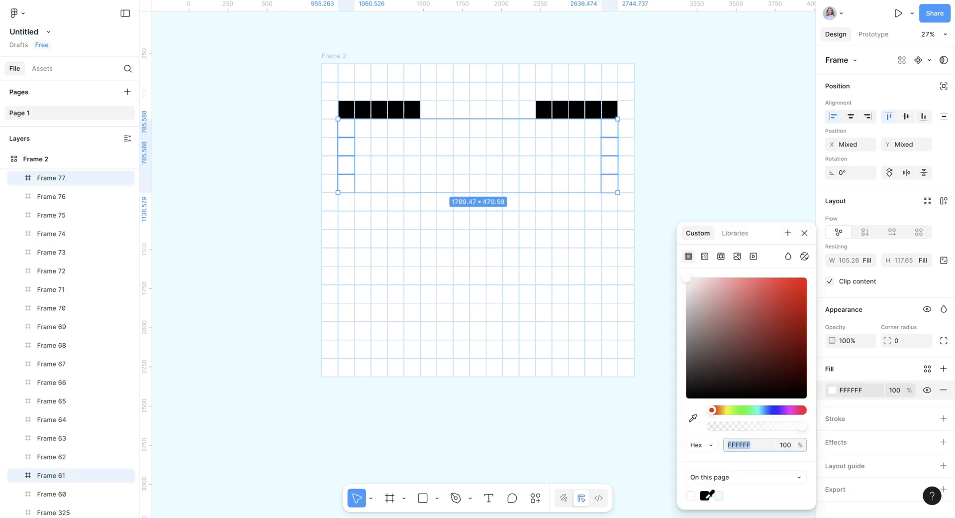
click(705, 495)
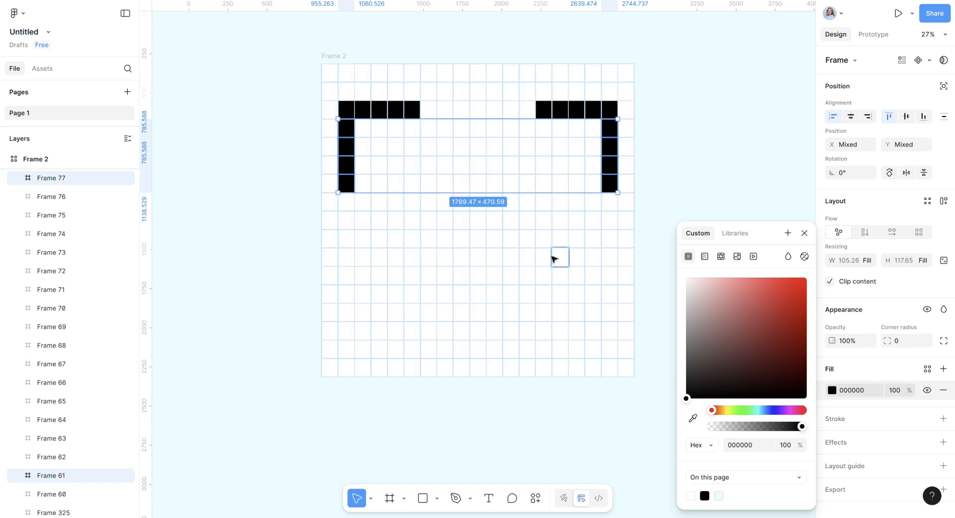
Fill the cells of rows 4 to 6 in columns 7 and 13 with black (000000).
click(429, 131)
shift+click(431, 149)
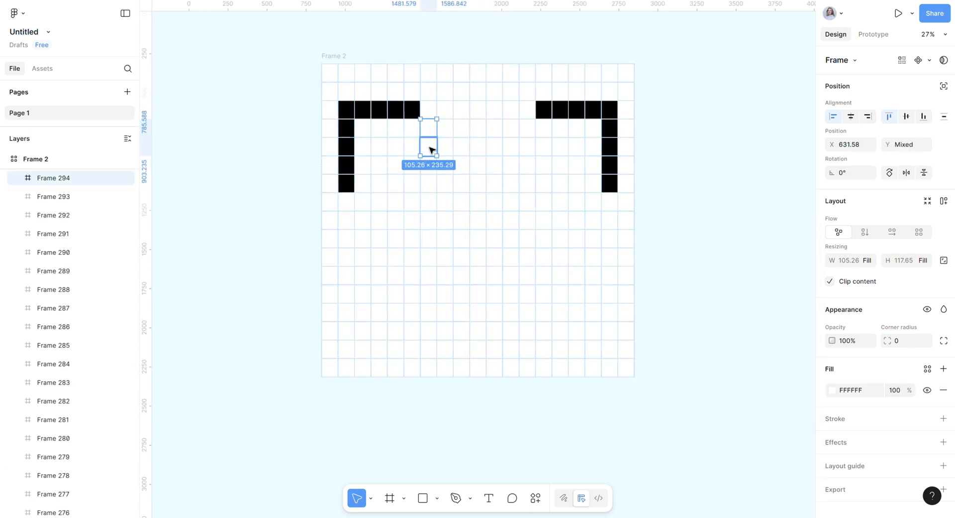
shift+click(432, 171)
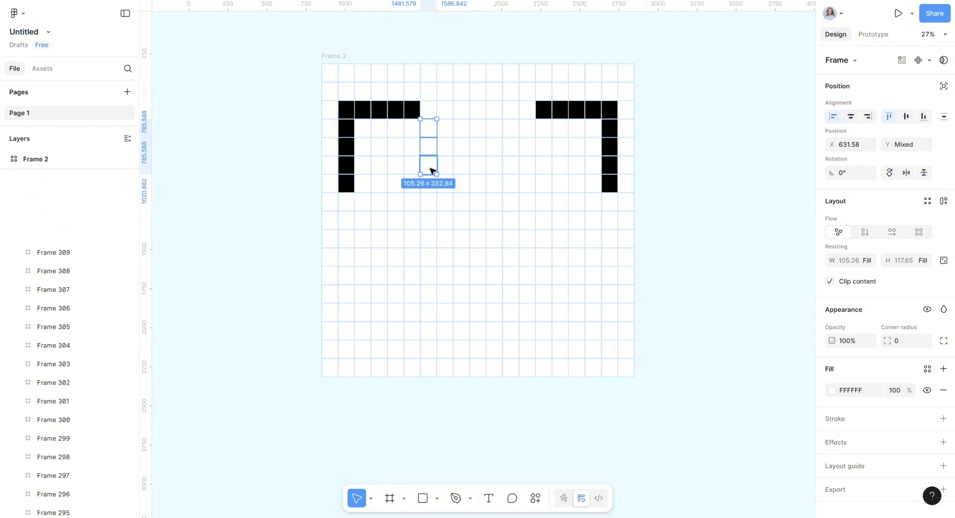
shift+click(529, 130)
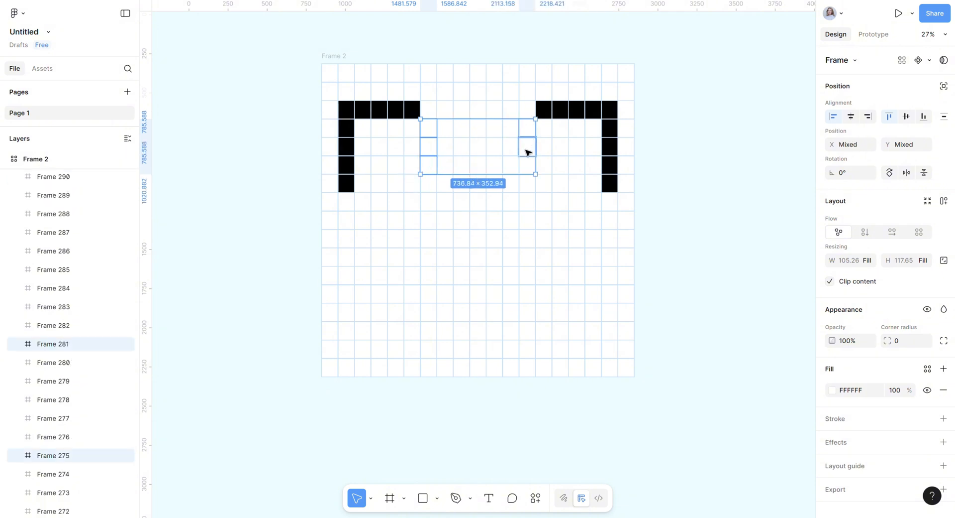
shift+click(528, 149)
shift+click(528, 166)
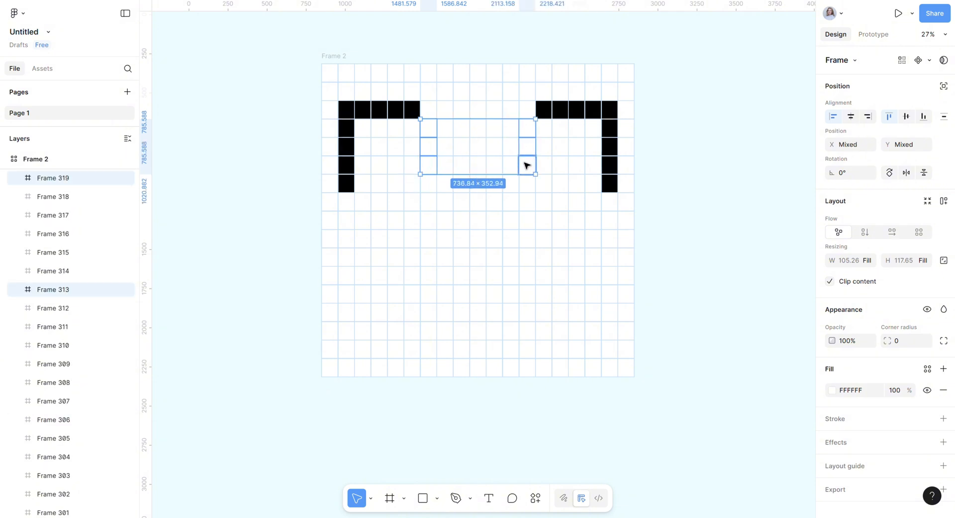
click(833, 390)
click(706, 495)
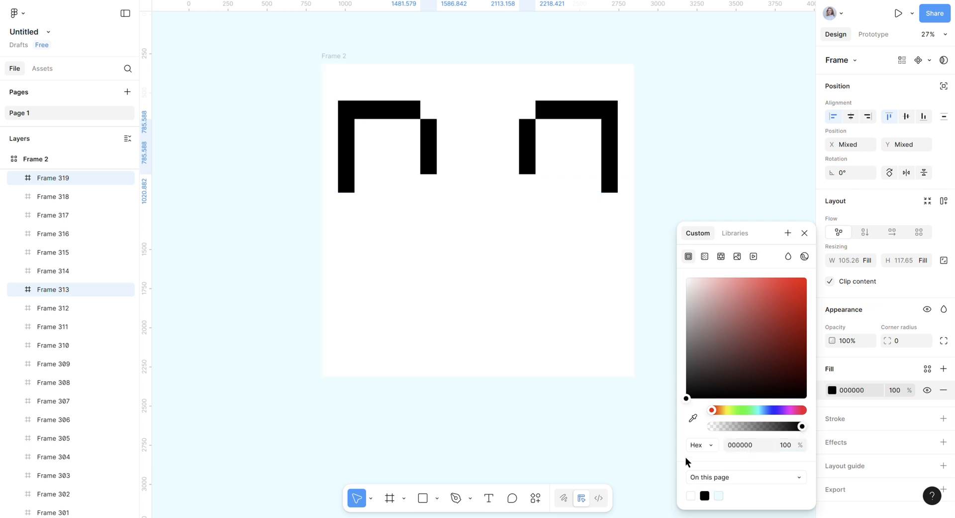
Fill the fifth row's cells in columns 8 to 12 with black (000000) to bridge the two shapes.
click(451, 148)
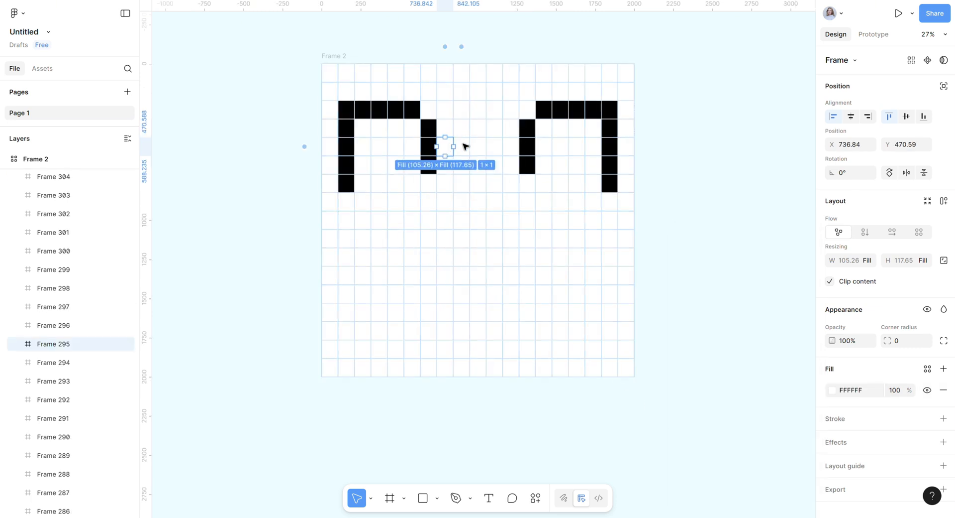
shift+click(462, 147)
shift+click(478, 146)
shift+click(494, 146)
shift+click(511, 147)
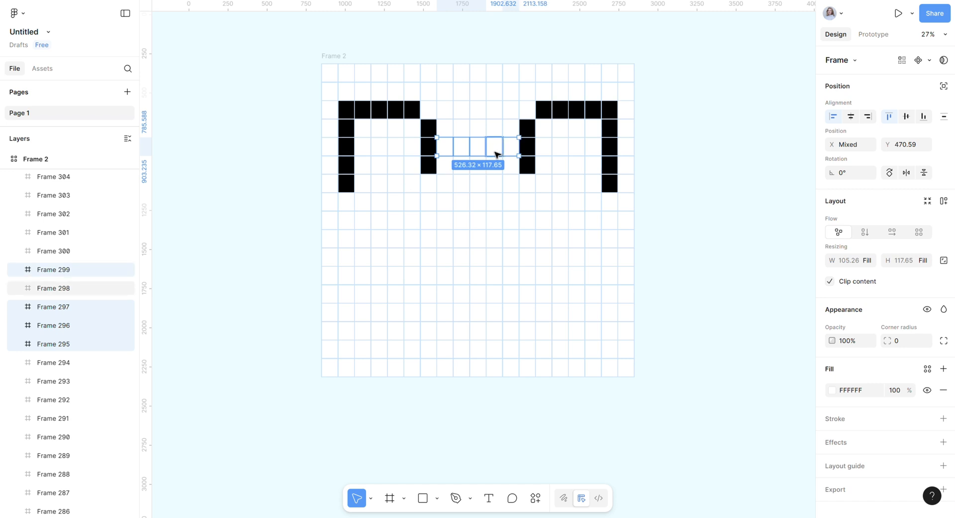
click(833, 390)
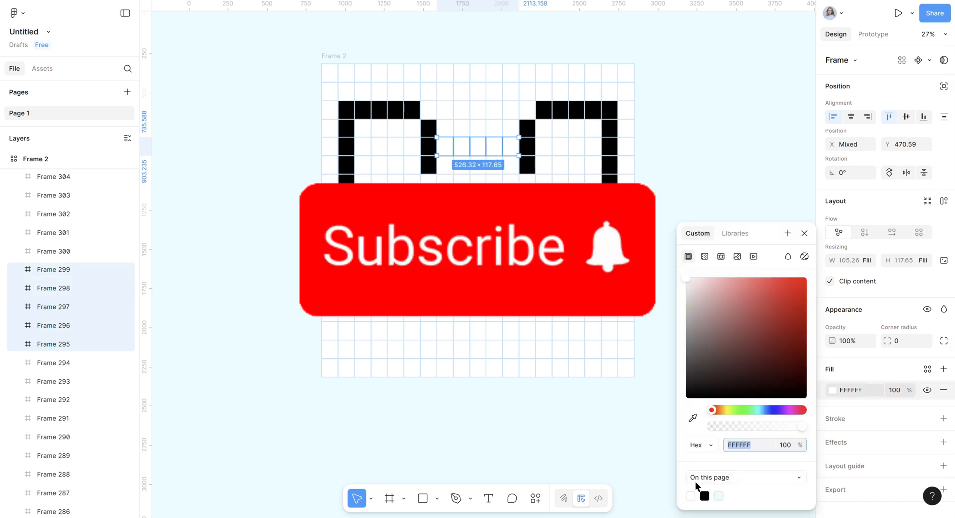
click(705, 495)
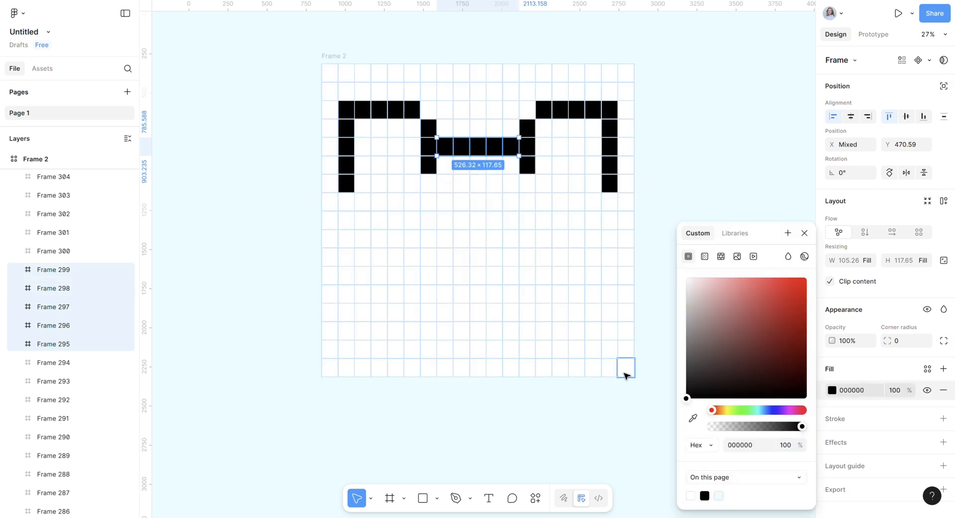
Fill row 7's cells in columns 6 and 14, and row 8's cells in columns 3–5 and 15–17, with black (000000).
click(412, 184)
shift+click(543, 184)
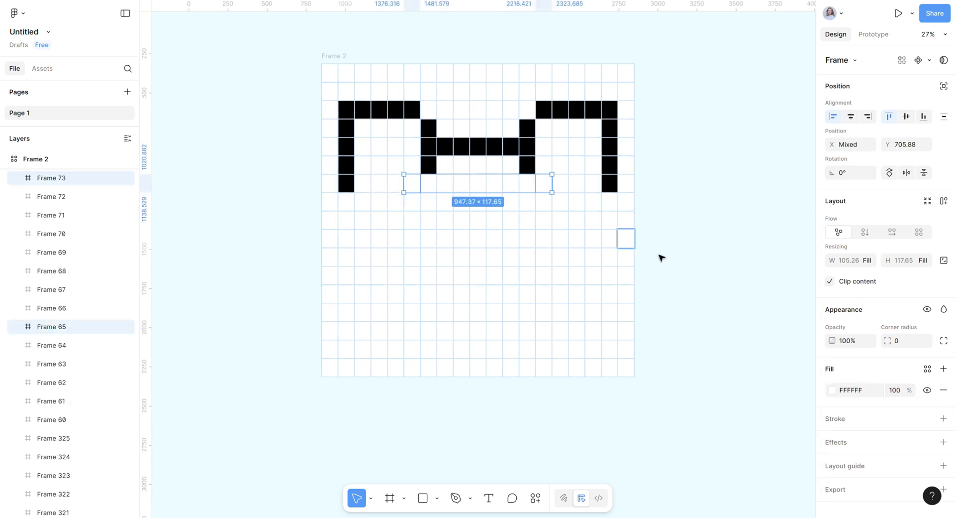
click(832, 391)
click(704, 495)
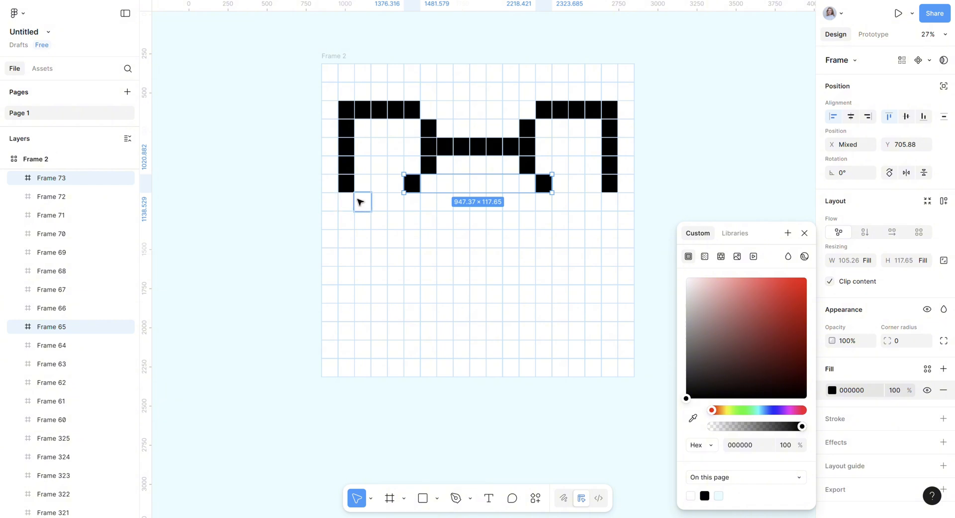
drag(358, 201, 593, 205)
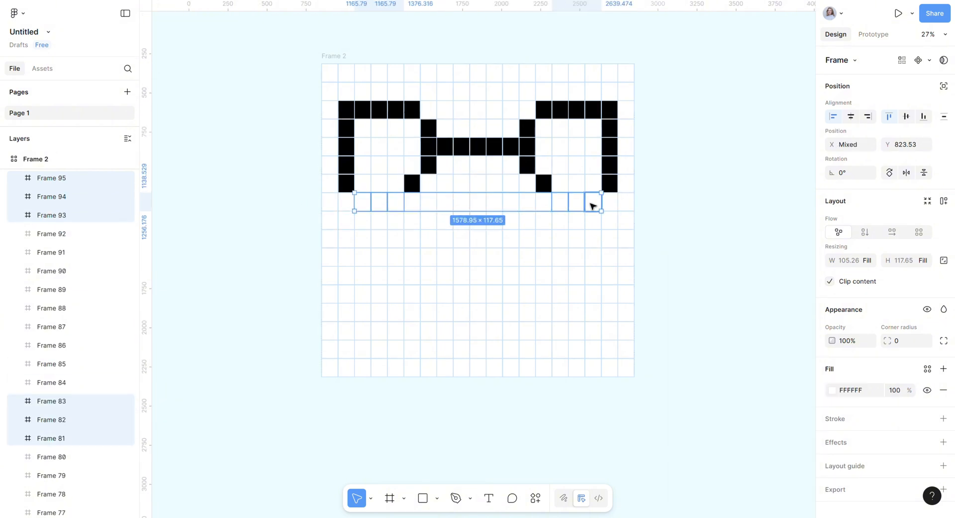
click(832, 390)
click(705, 495)
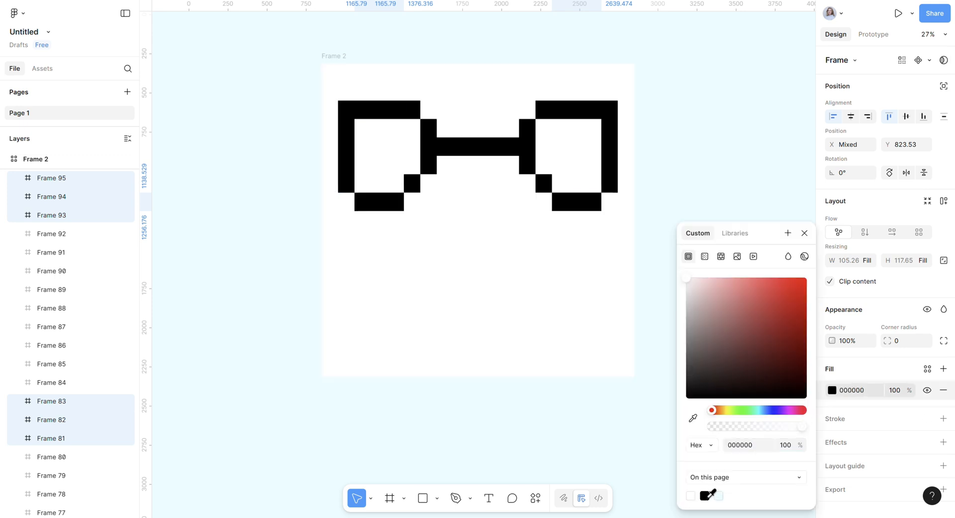
Fill the cells of rows 9 to 12 in columns 4 and 16 with black (000000).
click(376, 223)
drag(382, 234, 380, 280)
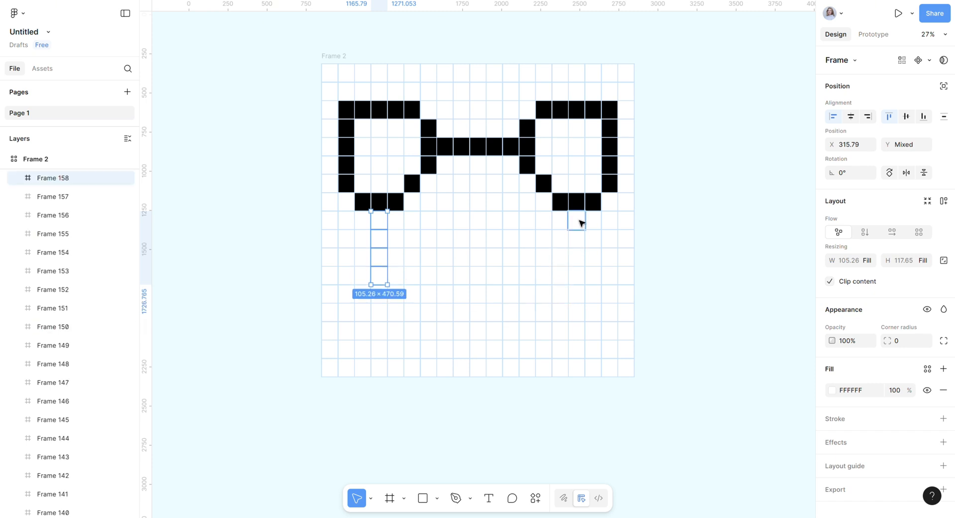
drag(578, 219, 576, 284)
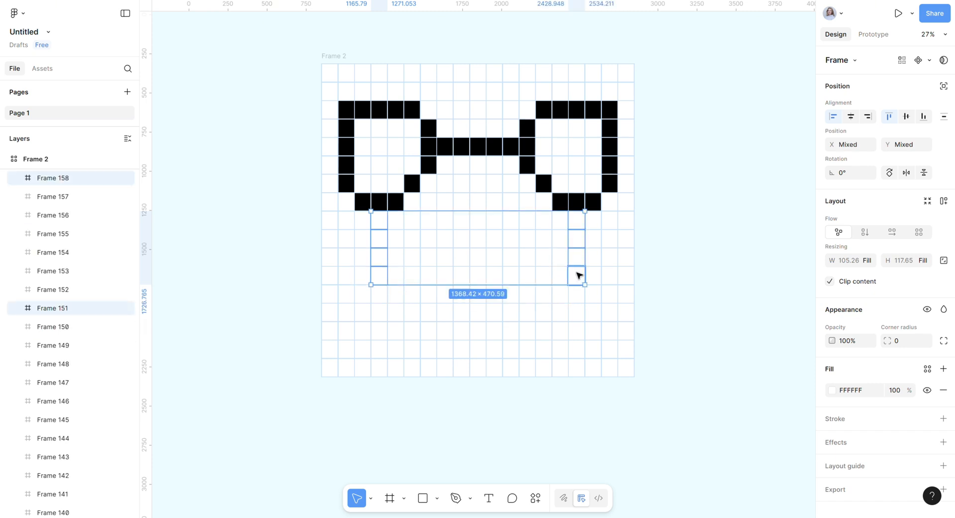
click(832, 390)
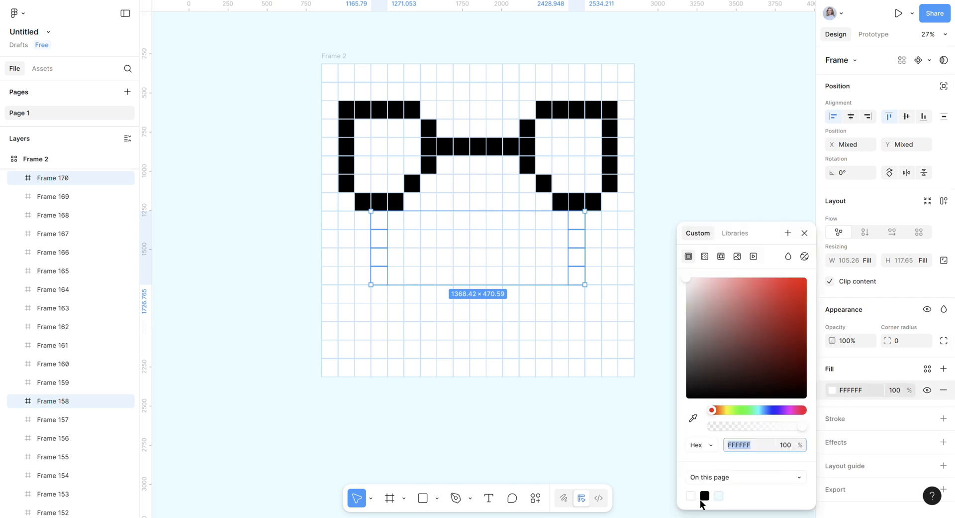
click(704, 495)
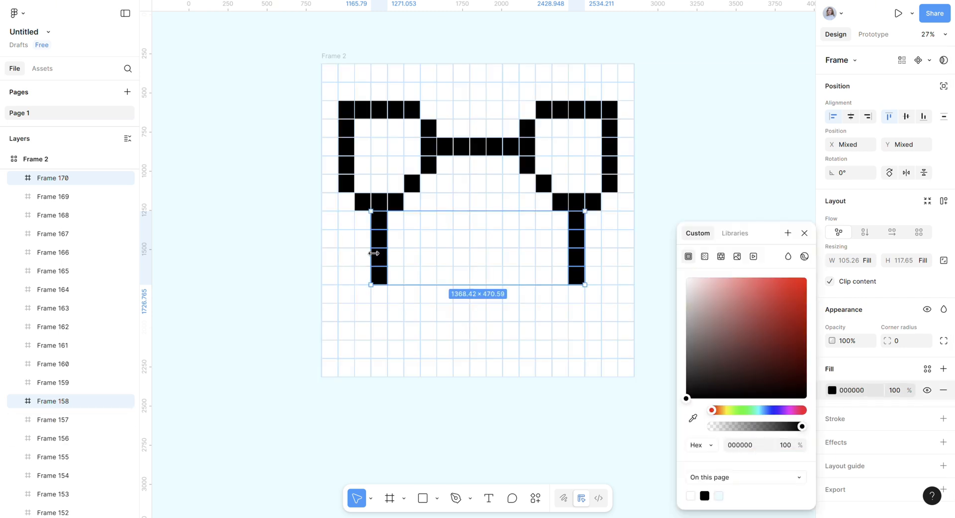
Fill row 13's cells in columns 5 and 15, and row 14's cells in columns 6 and 14, with black (000000).
click(402, 294)
shift+click(561, 293)
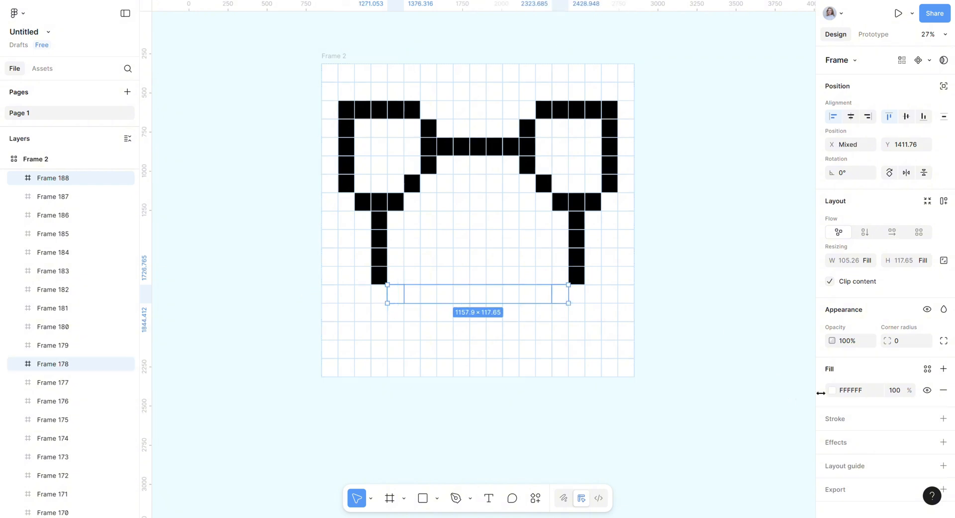
click(832, 390)
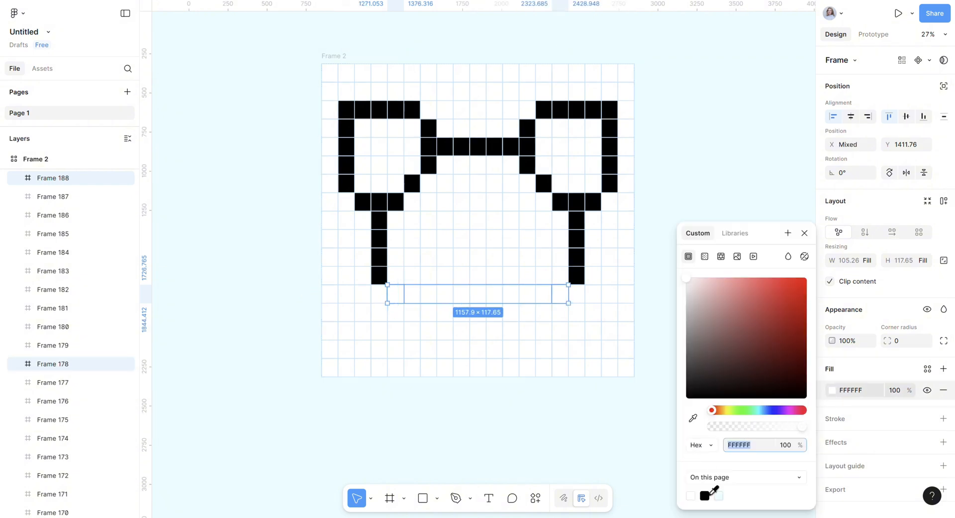
click(705, 495)
click(412, 312)
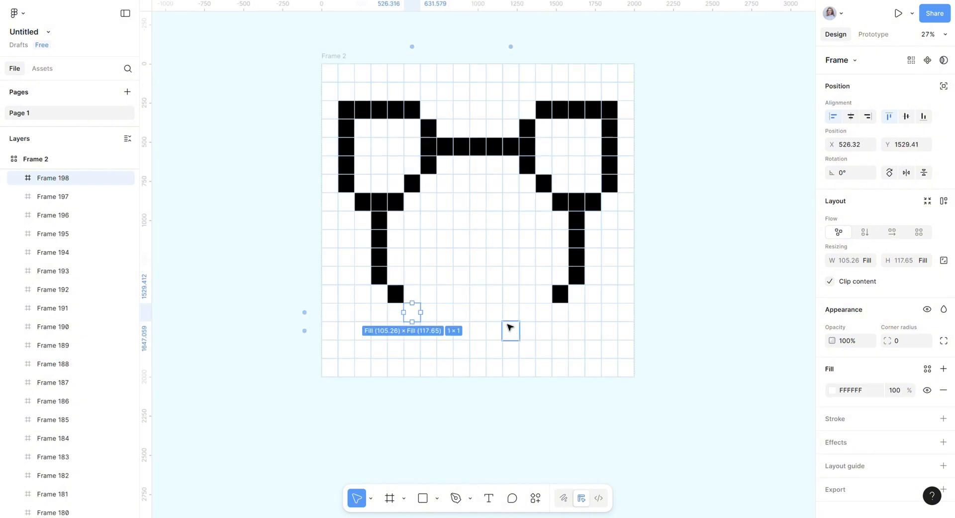
shift+click(550, 313)
click(832, 390)
click(705, 495)
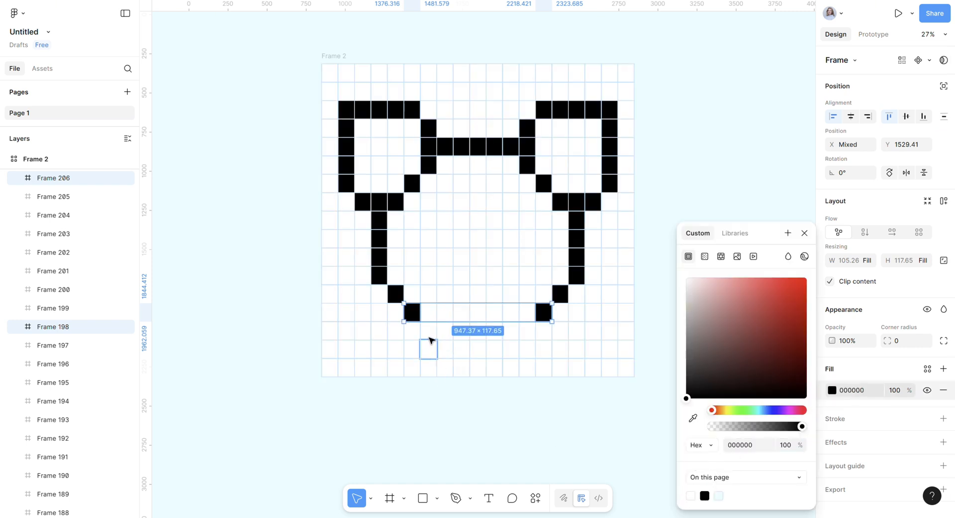
Fill row 15's cells in columns 7 to 13 with black (000000) to close the outline.
click(428, 329)
shift+click(446, 330)
shift+click(461, 330)
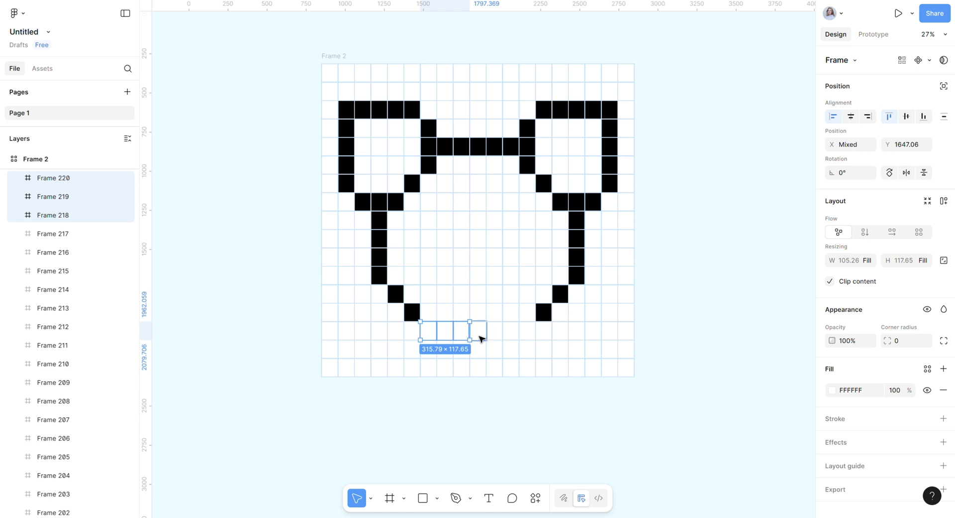
shift+click(479, 330)
shift+click(495, 331)
shift+click(511, 330)
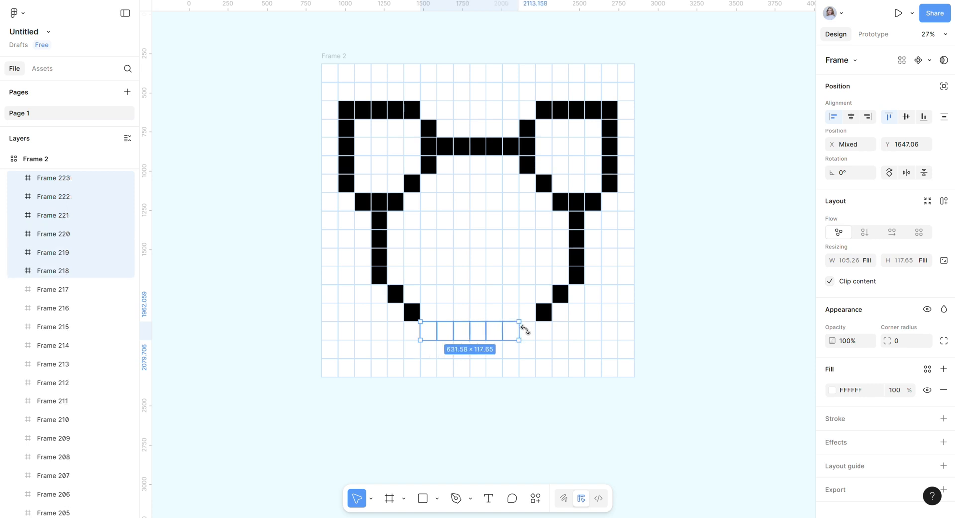
shift+click(528, 330)
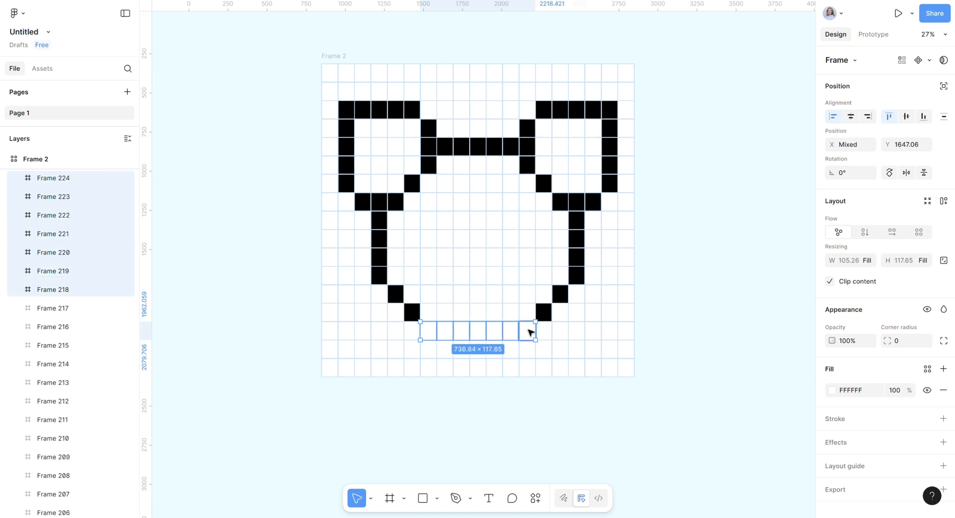
click(833, 388)
click(705, 495)
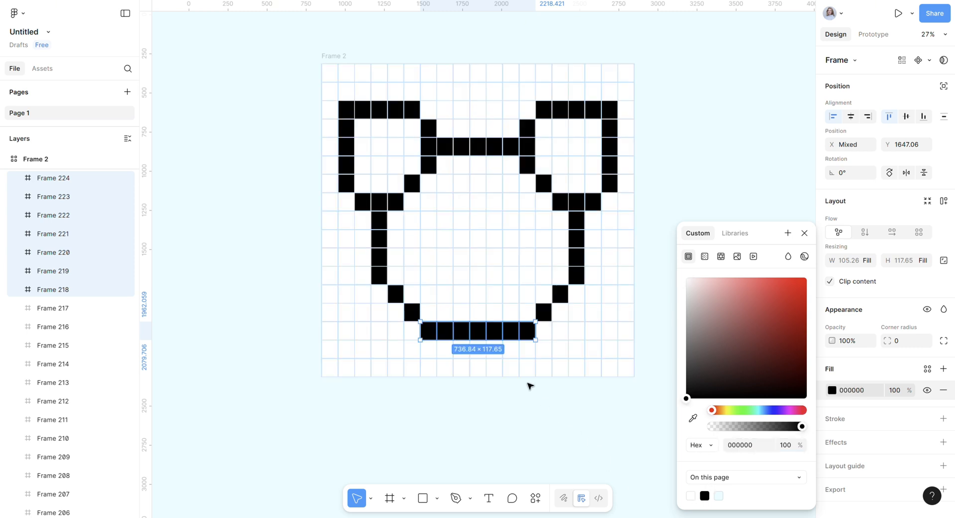
Fill row 13's cells in columns 9 to 11 with pink (FFA3A3).
drag(462, 297, 503, 297)
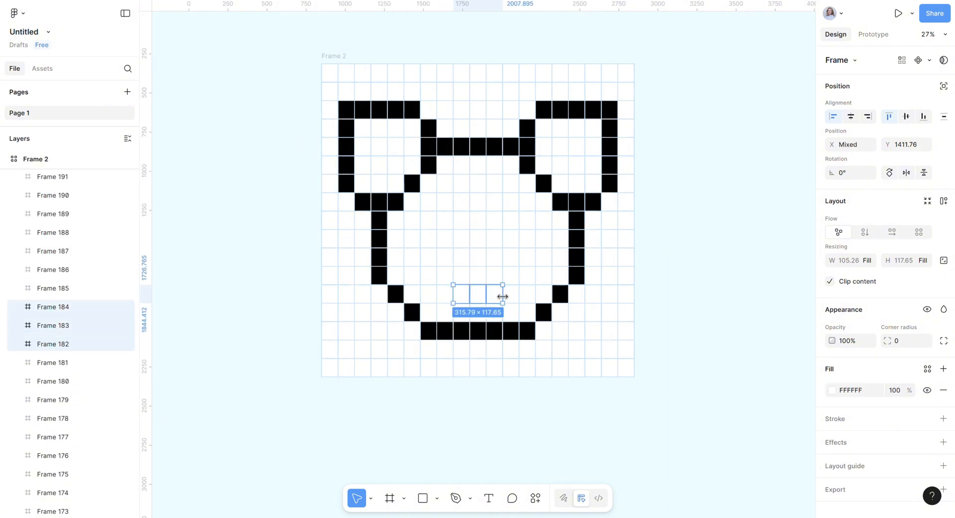
click(832, 390)
click(706, 495)
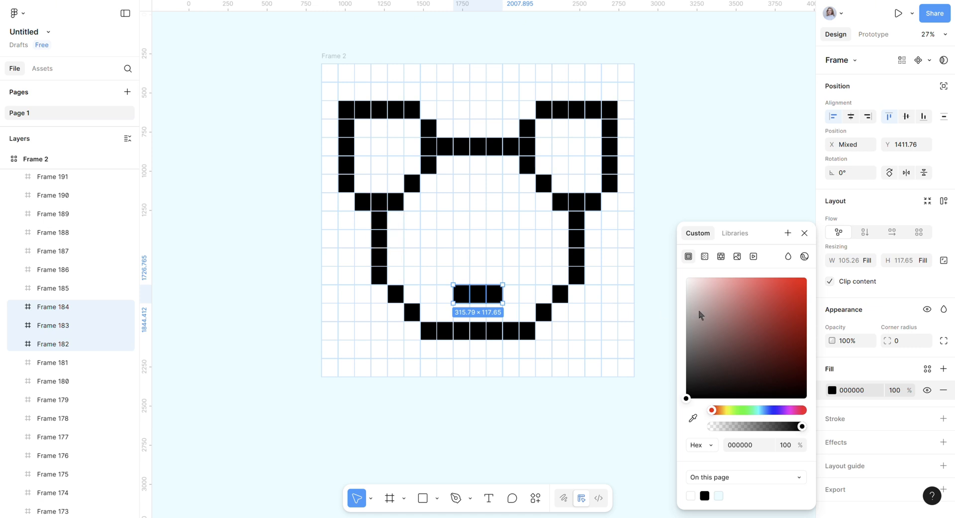
click(709, 280)
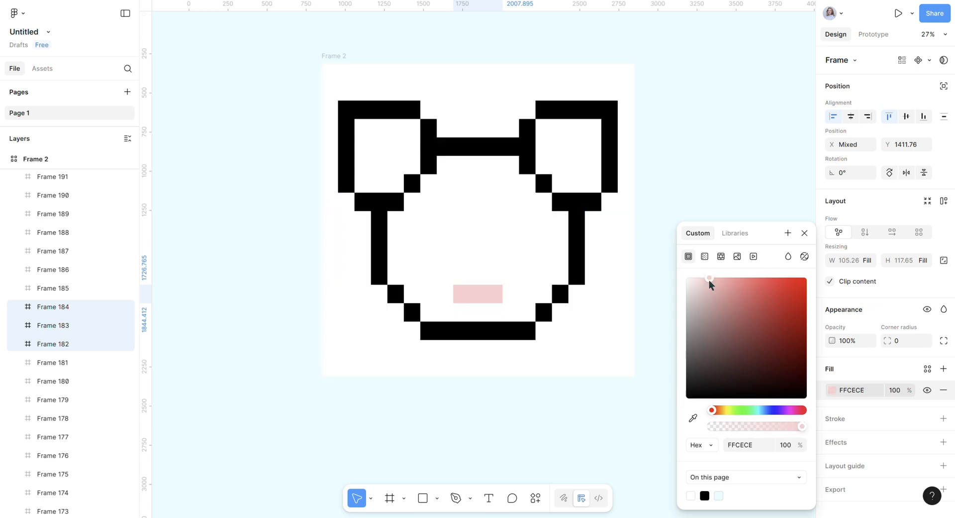
drag(723, 279, 730, 279)
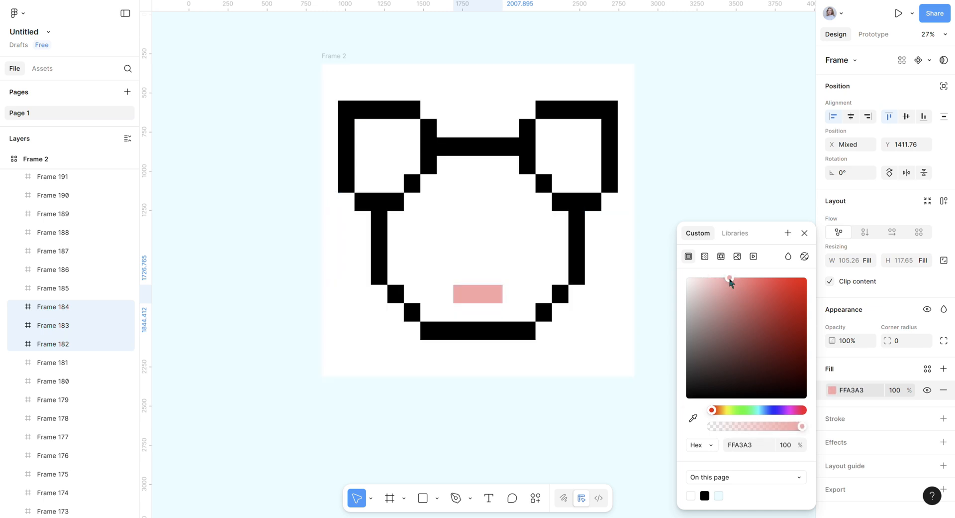
Try to extend the pink FFA3A3 fill to row 12's cells in columns 8 and 12 and row 11's cells in columns 9 to 11.
shift+click(448, 278)
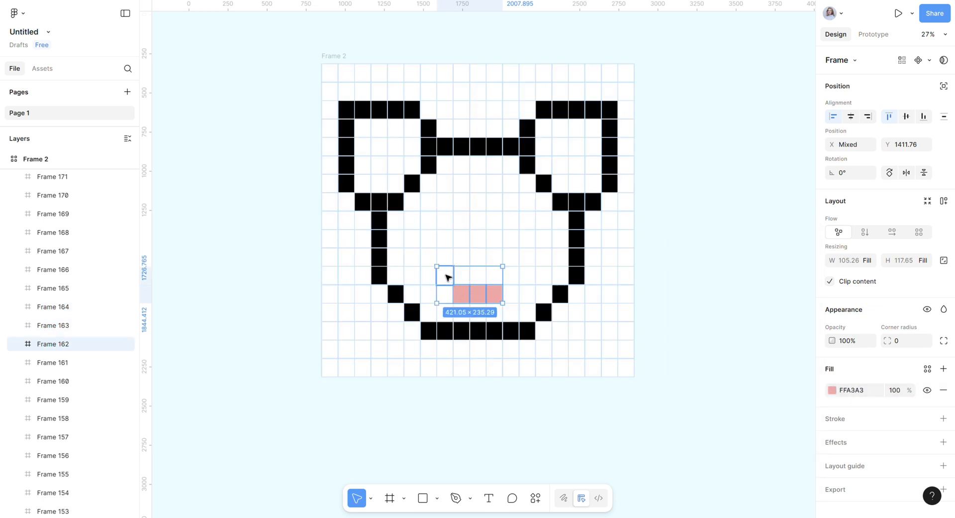
shift+click(461, 257)
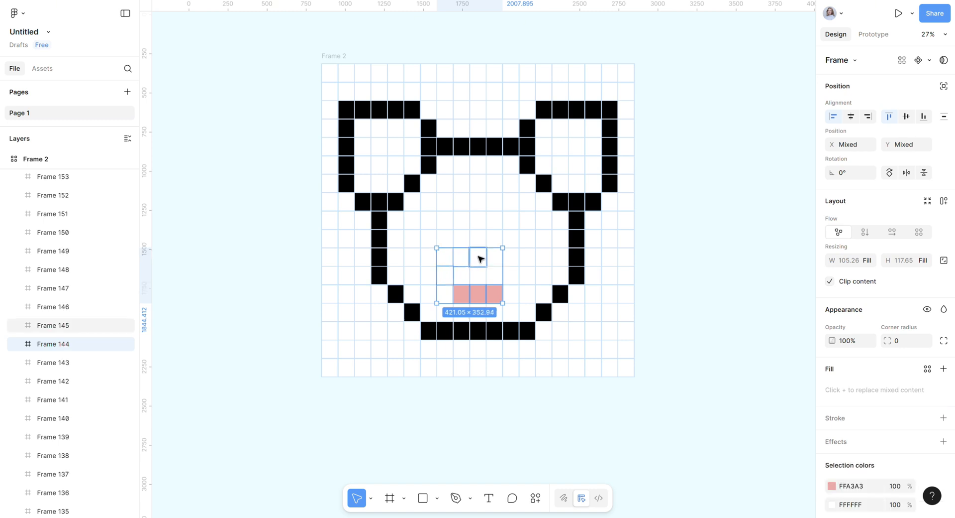
shift+click(478, 257)
shift+click(495, 257)
shift+click(514, 279)
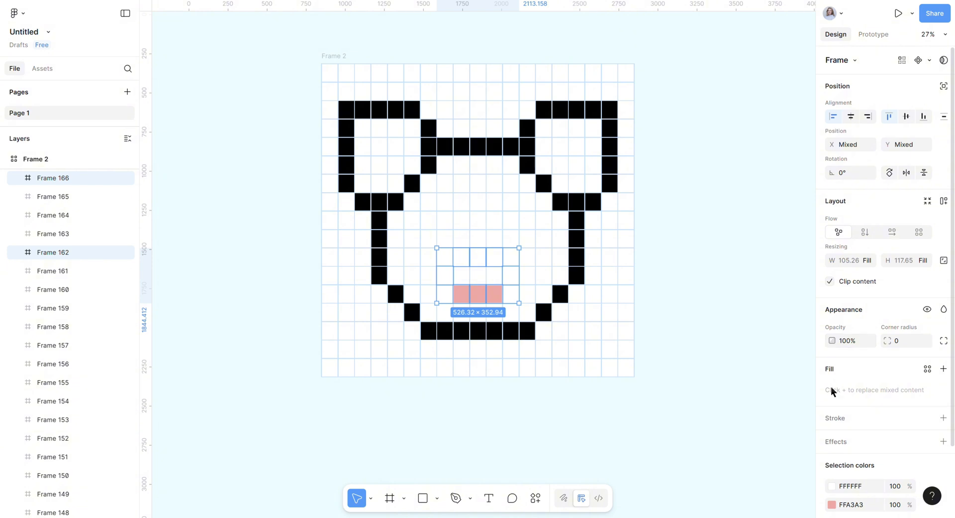
click(831, 504)
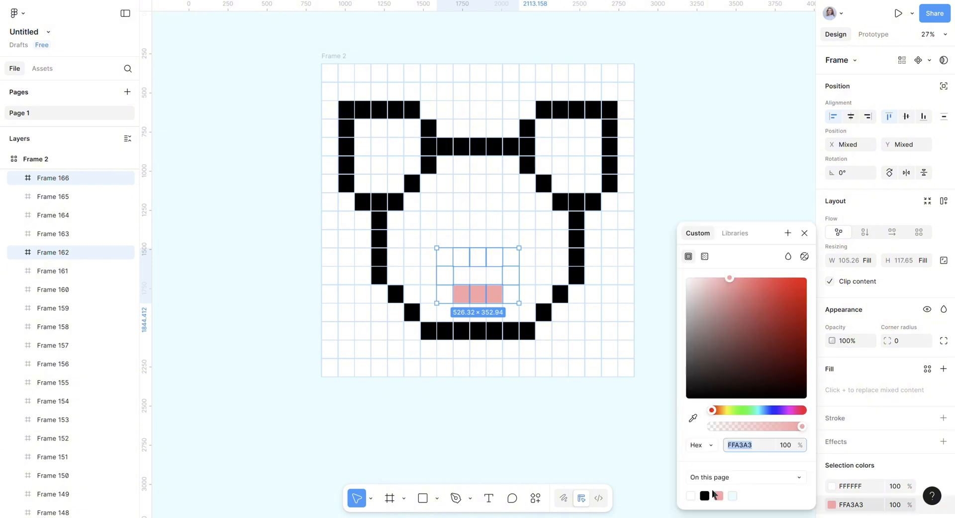
click(720, 495)
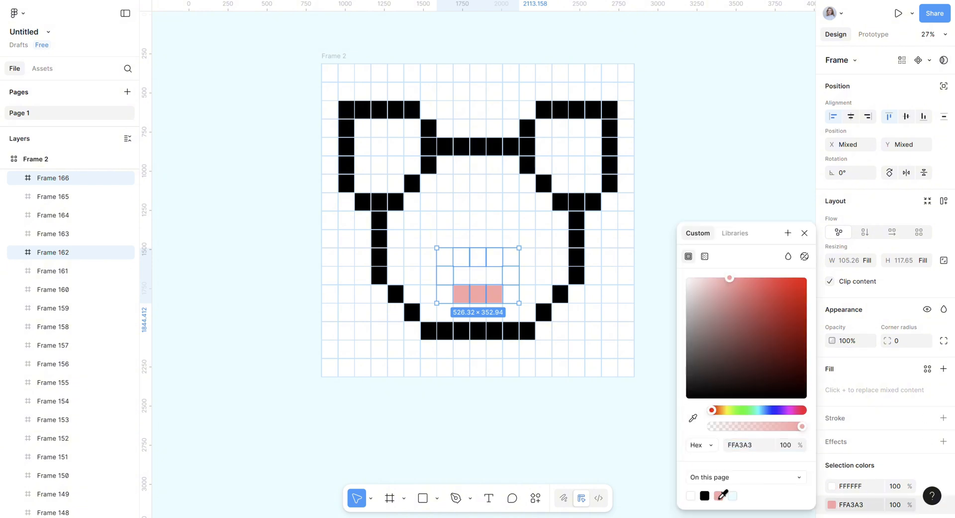
click(805, 234)
click(746, 419)
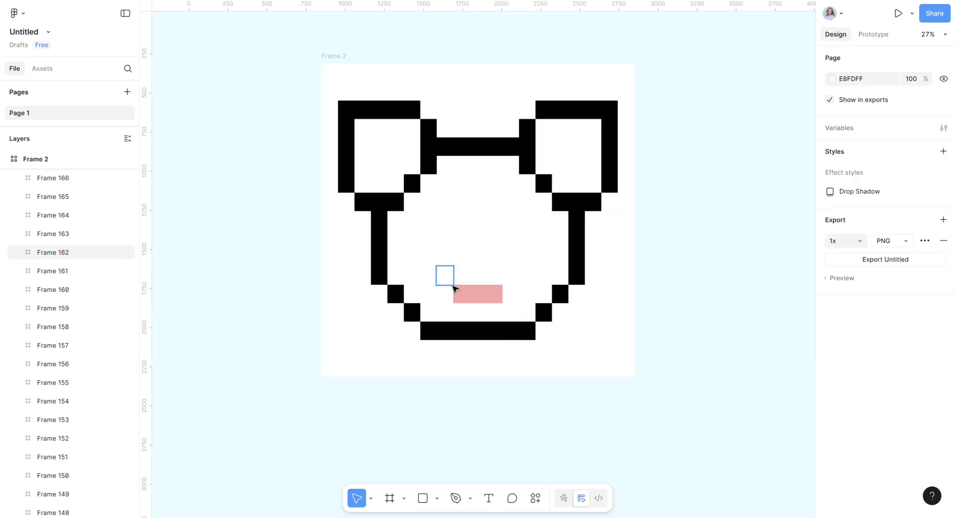
Delete the three pink cells in row 13, columns 9 to 11.
click(464, 294)
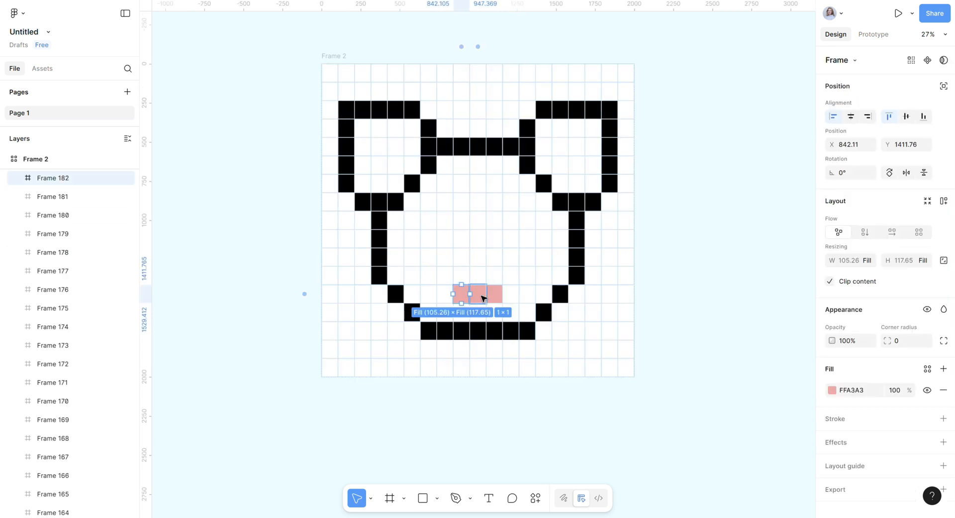
shift+click(481, 296)
shift+click(495, 299)
key(Delete)
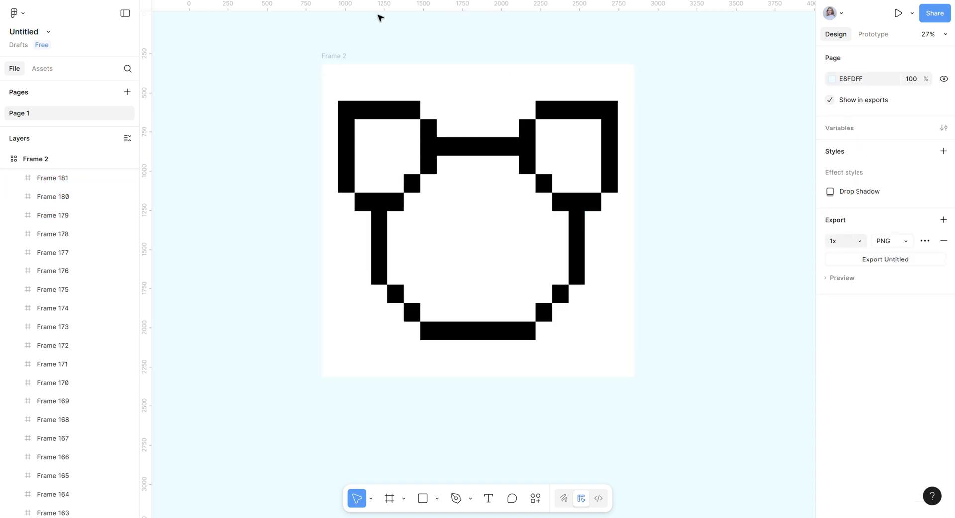
Fill the inner-ear cells with black (000000): row 5 in columns 4, 5, 15 and 16, and row 6 in columns 4 and 16.
click(376, 147)
shift+click(400, 149)
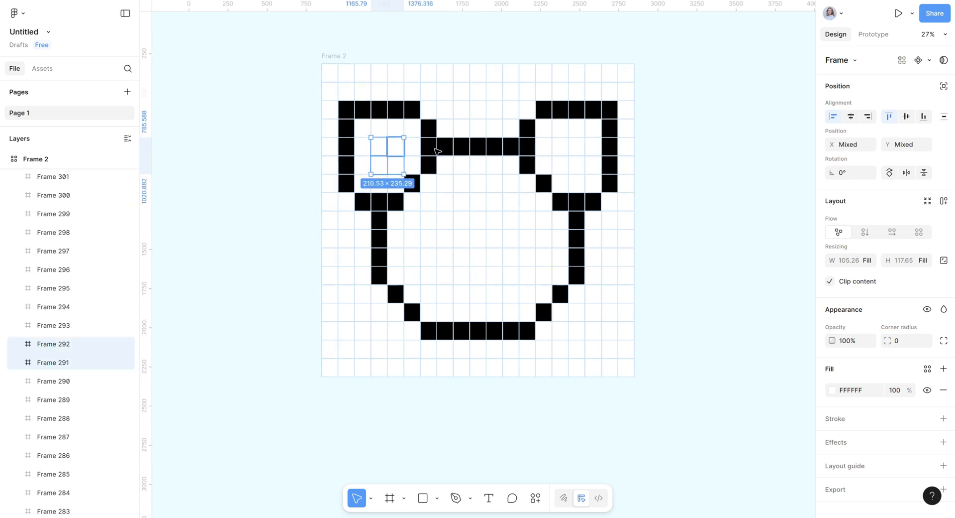
click(832, 391)
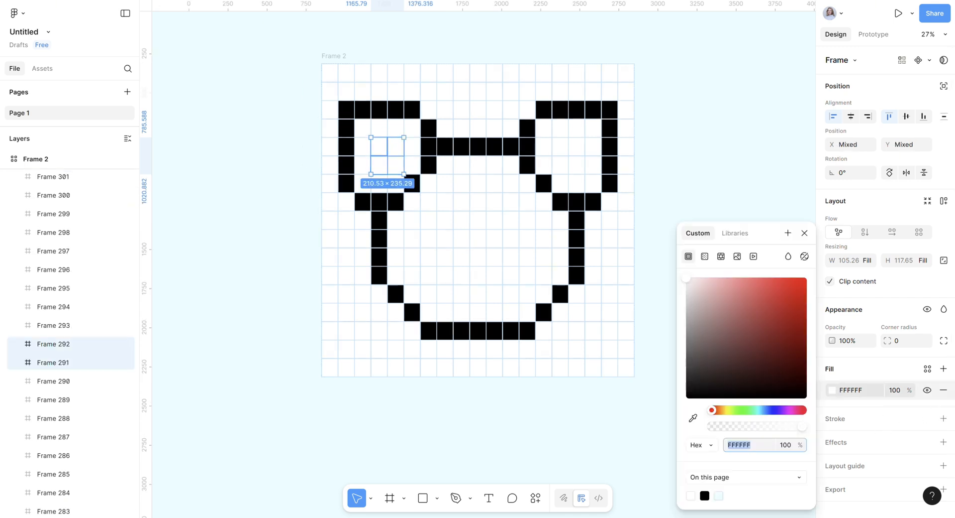
click(705, 495)
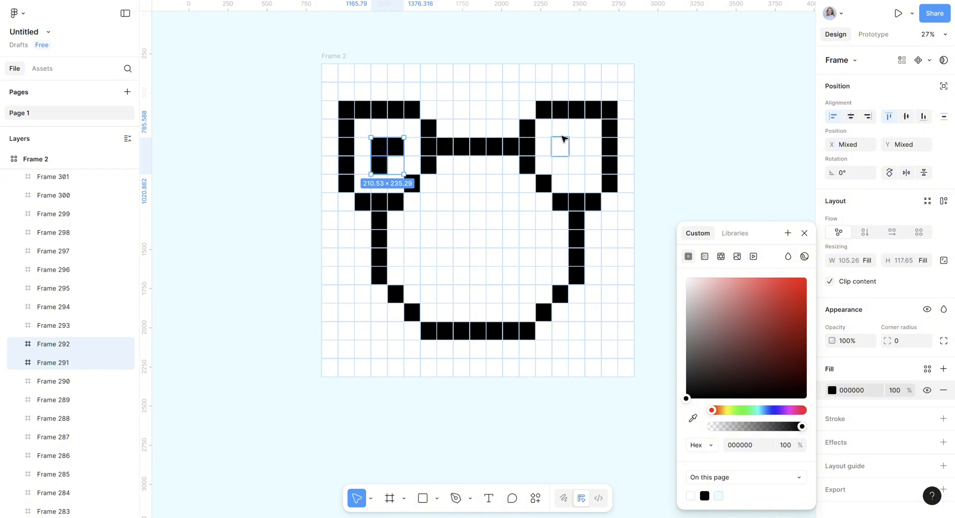
drag(610, 131, 565, 147)
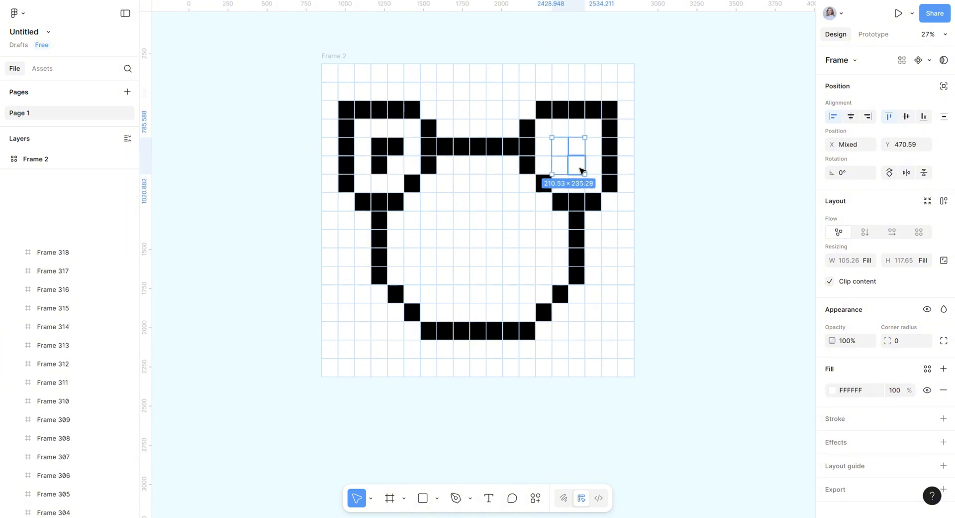
click(832, 391)
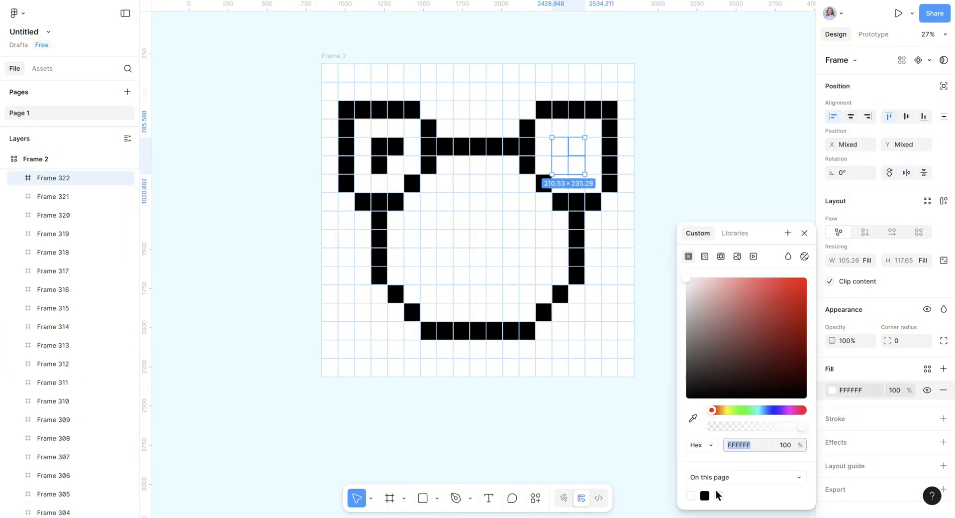
click(704, 495)
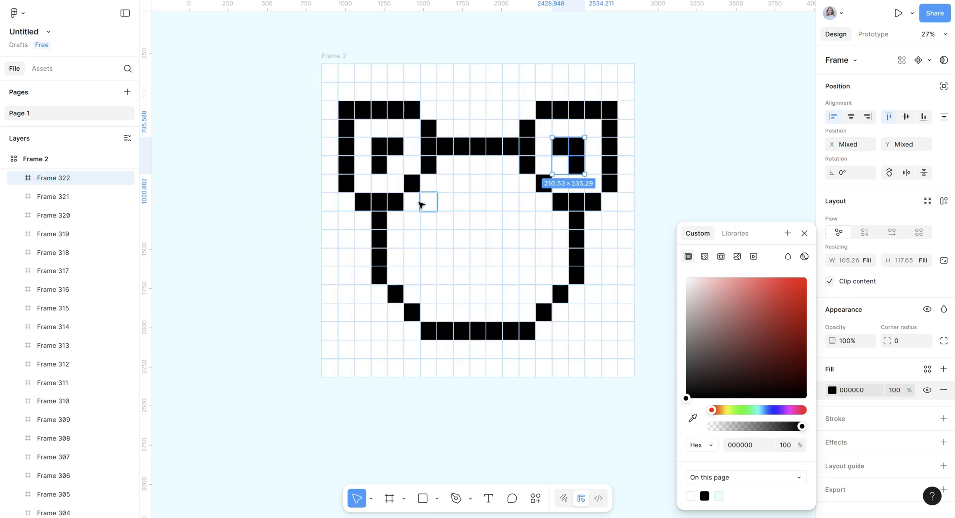
Fill the eye cells with black (000000): row 10 in columns 6 and 14, and row 11 in columns 6, 7, 13 and 14.
click(414, 237)
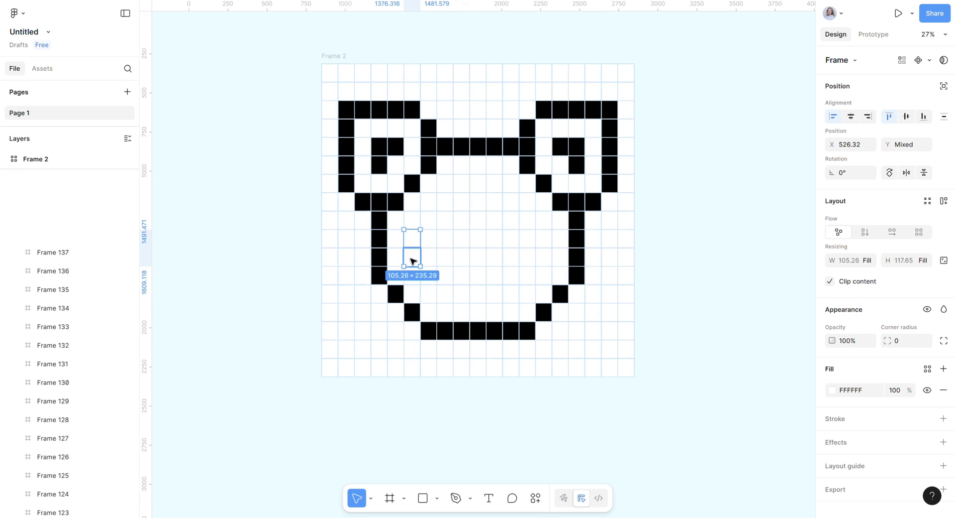
shift+click(431, 256)
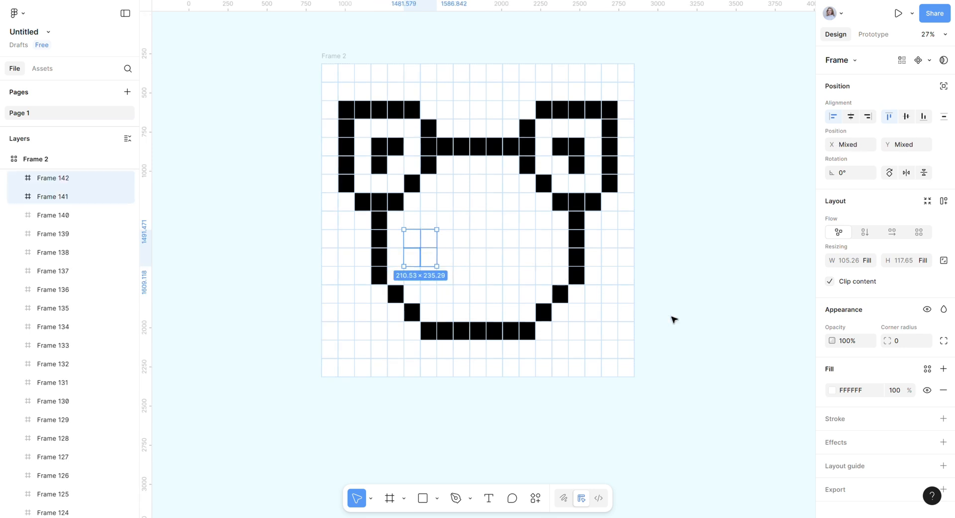
click(833, 390)
click(704, 495)
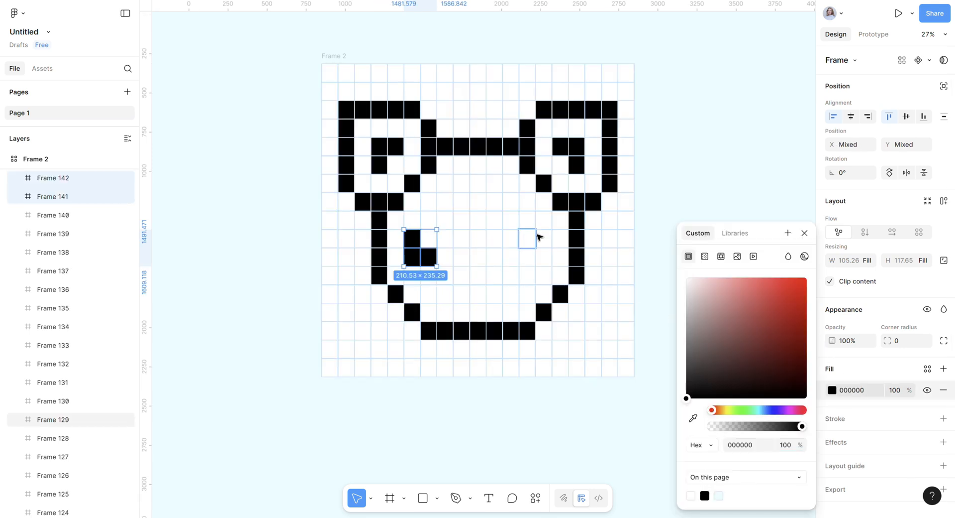
click(542, 238)
drag(545, 261, 529, 258)
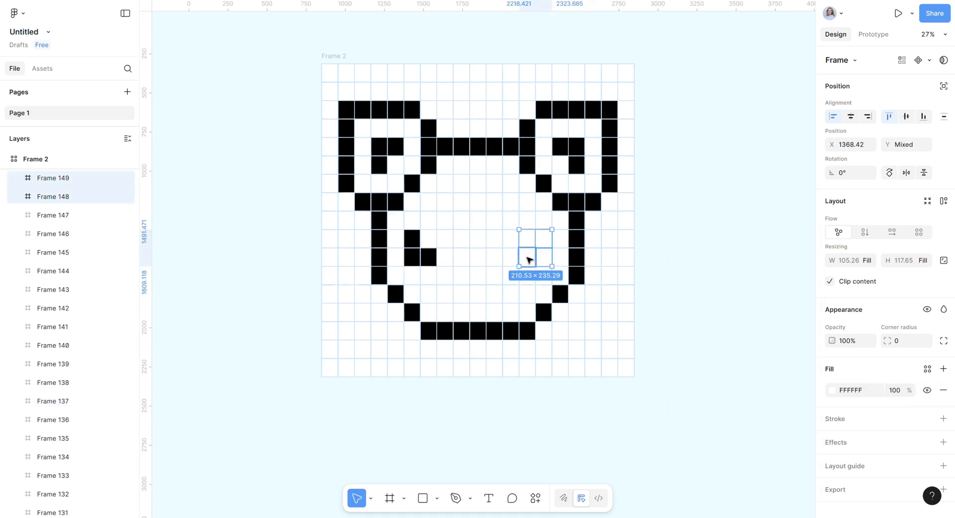
click(832, 390)
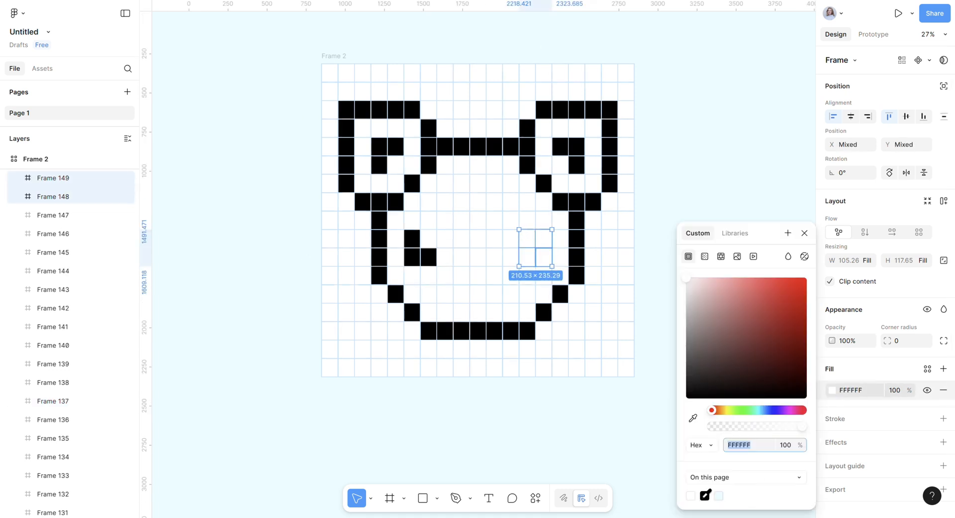
click(705, 495)
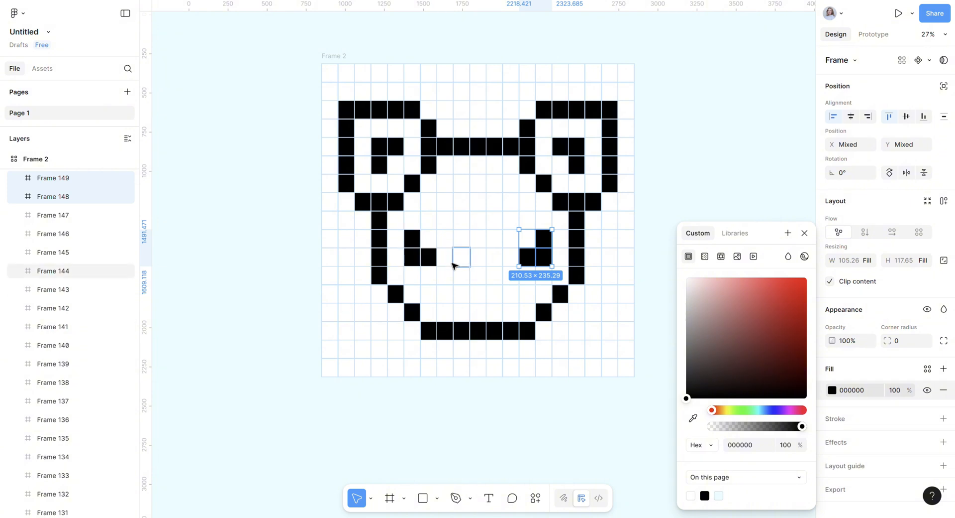
Fill row 11's cells in columns 9 to 11 with light pink (FFB6B6).
drag(453, 265, 500, 260)
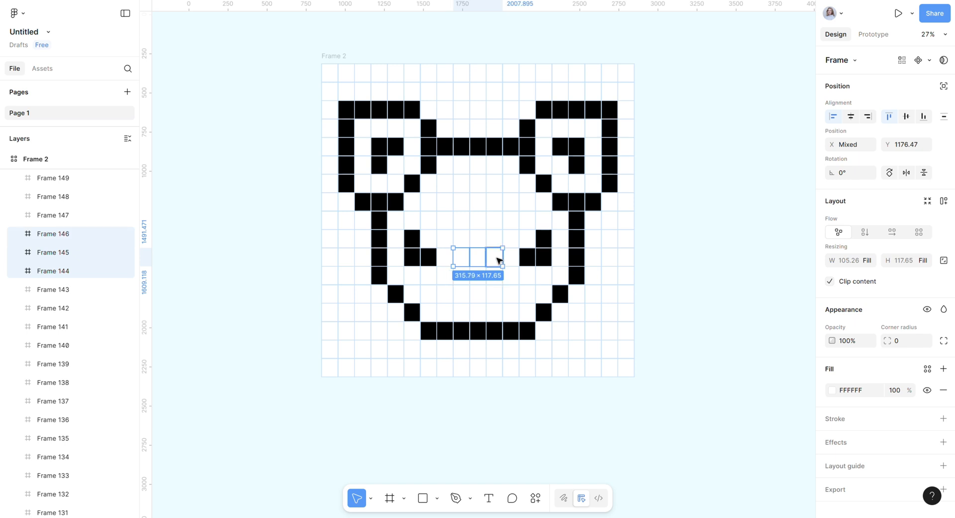
click(833, 391)
drag(689, 283, 718, 283)
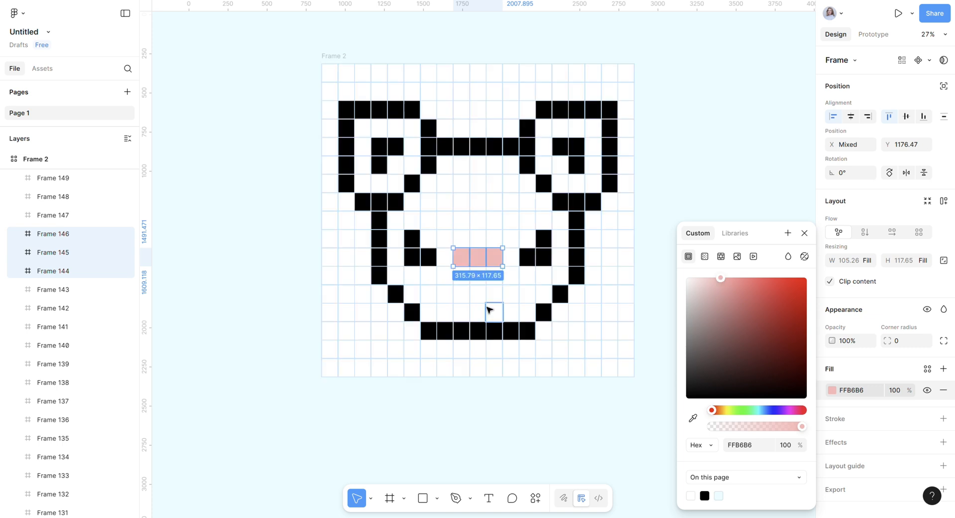
Fill row 12's cells in columns 8 and 12 with the same light pink (FFB6B6).
click(445, 275)
shift+click(505, 281)
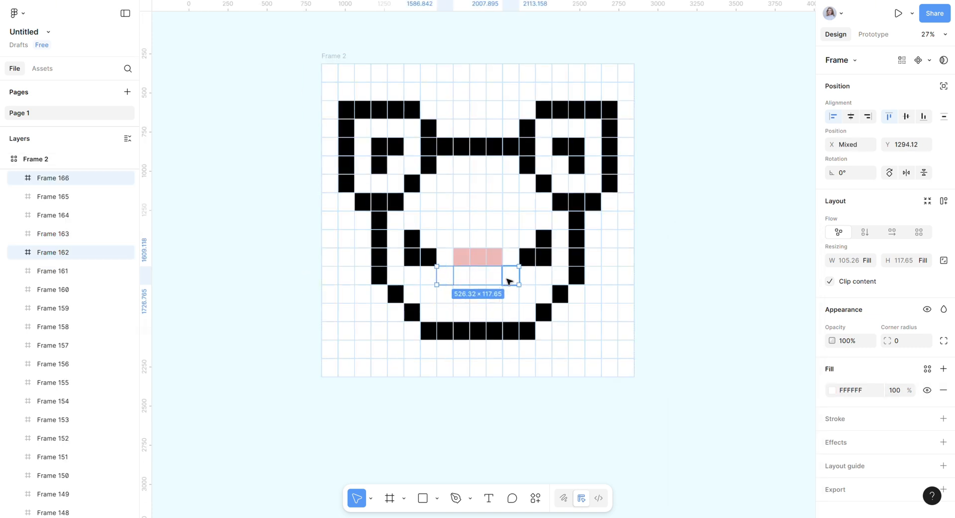
click(464, 298)
click(449, 277)
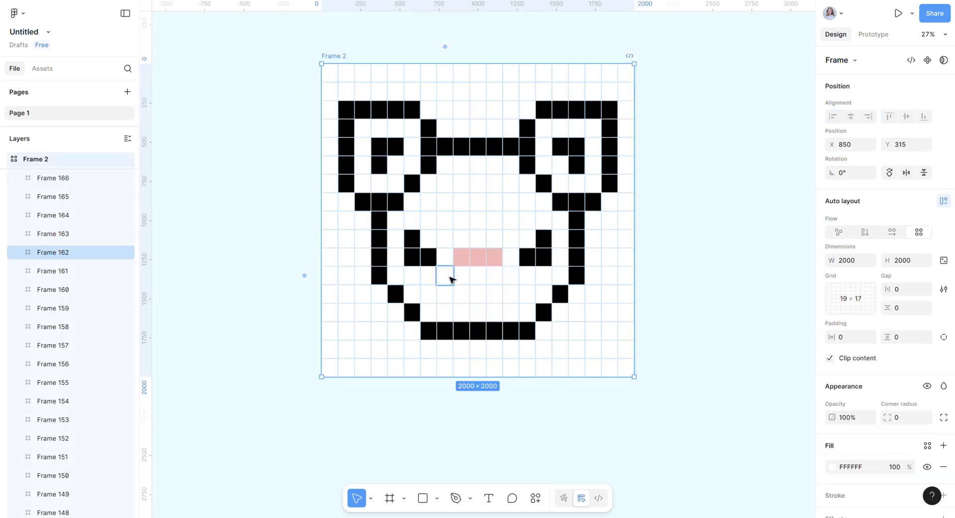
shift+click(519, 284)
click(832, 389)
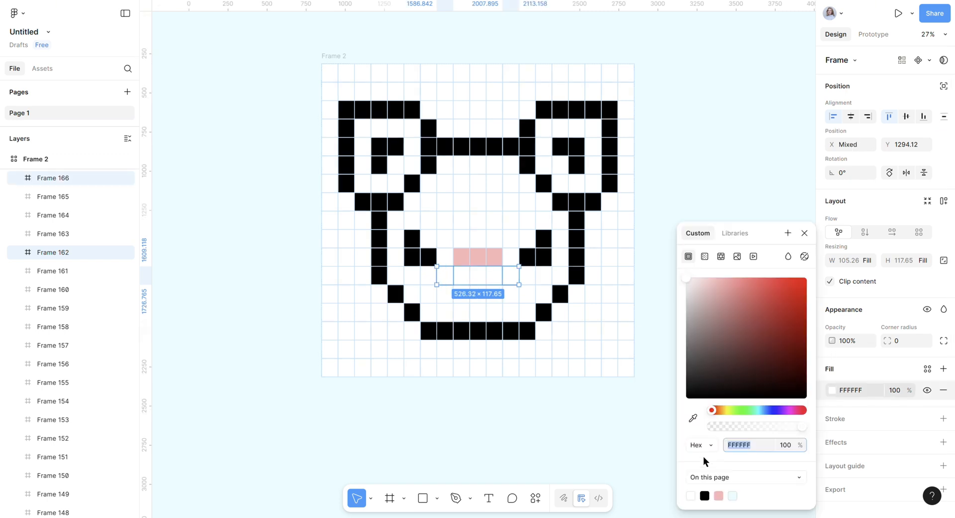
click(720, 495)
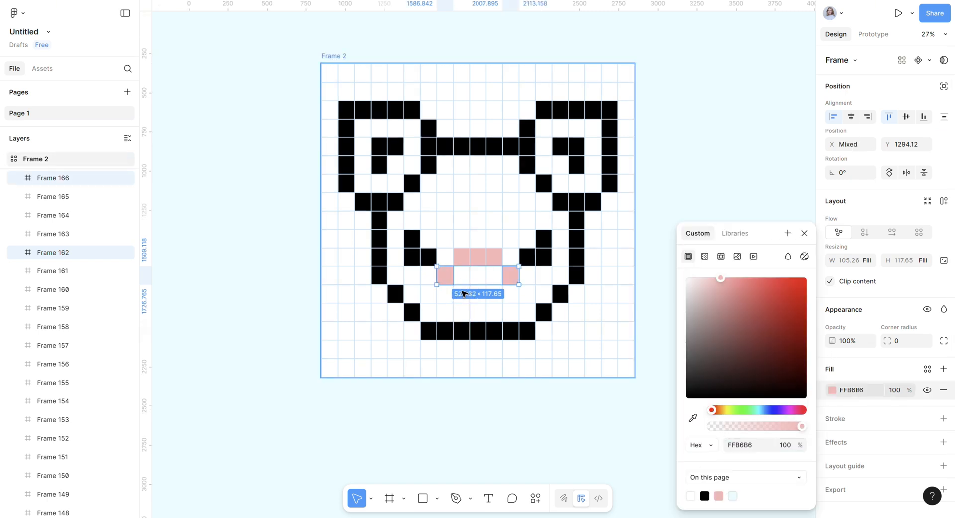
Restore the missing cells of row 13 in columns 9 to 11 with new white cell frames.
click(463, 294)
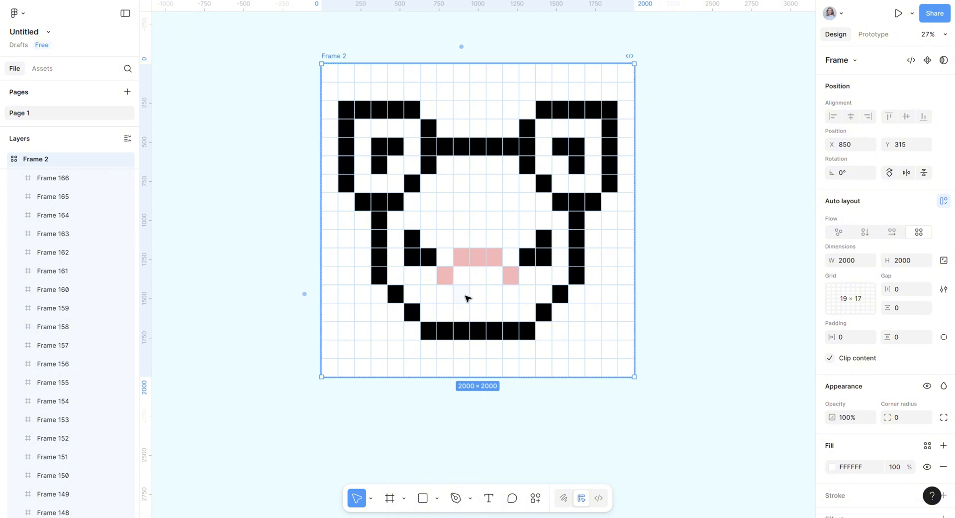
click(694, 406)
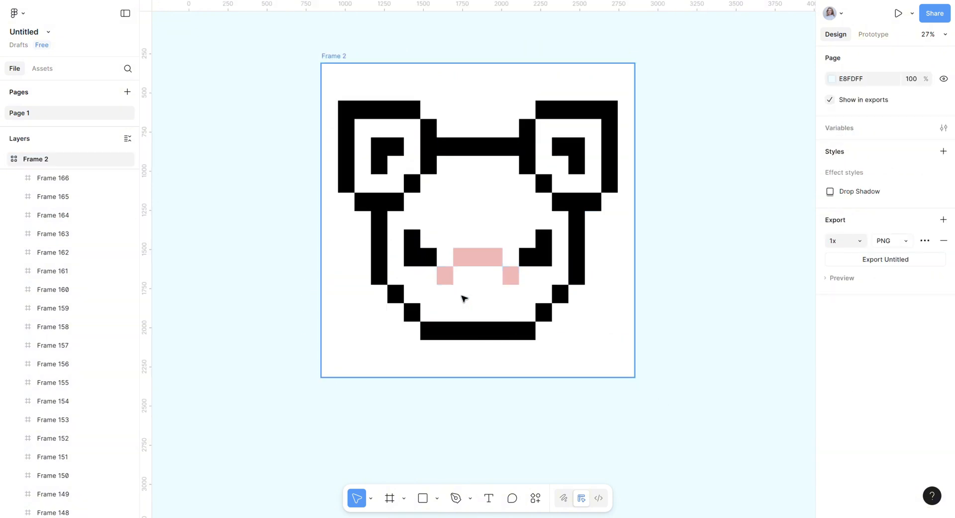
click(468, 293)
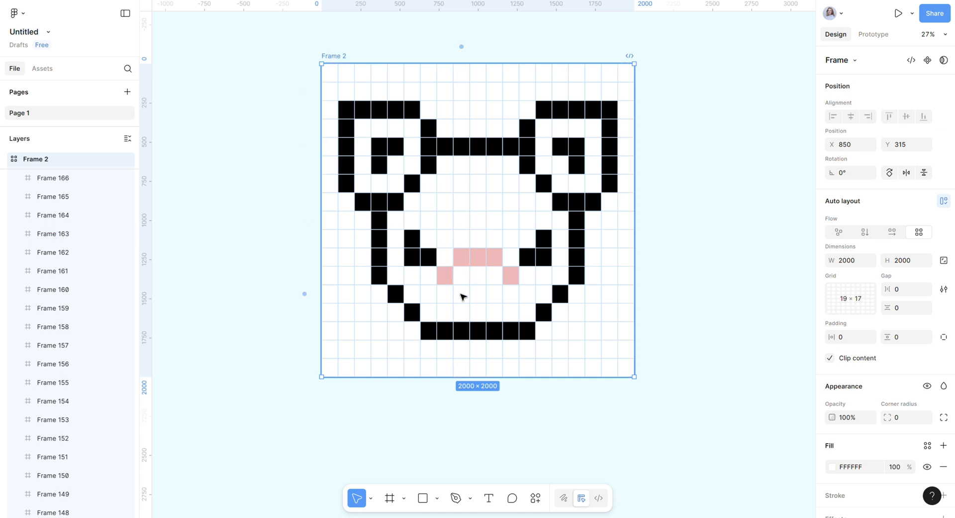
scroll(78, 195, up, 2)
click(68, 203)
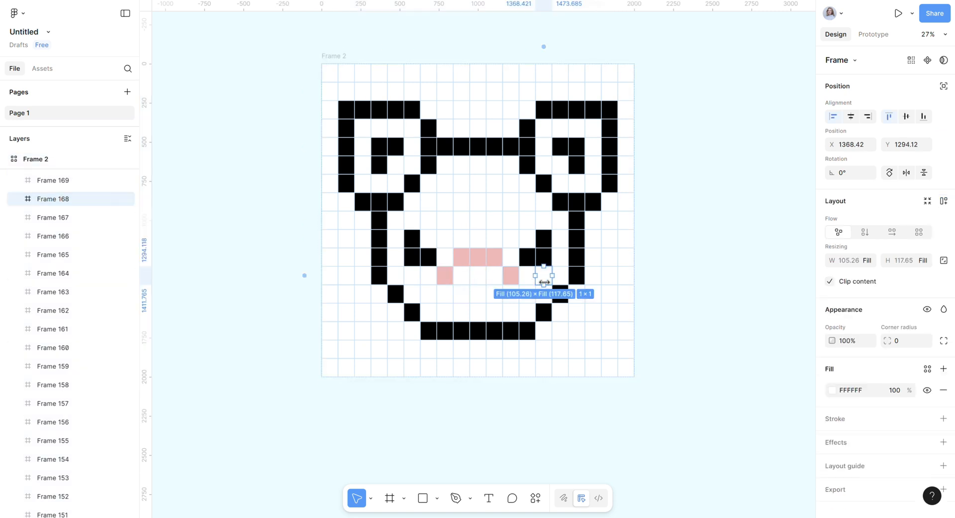
click(472, 298)
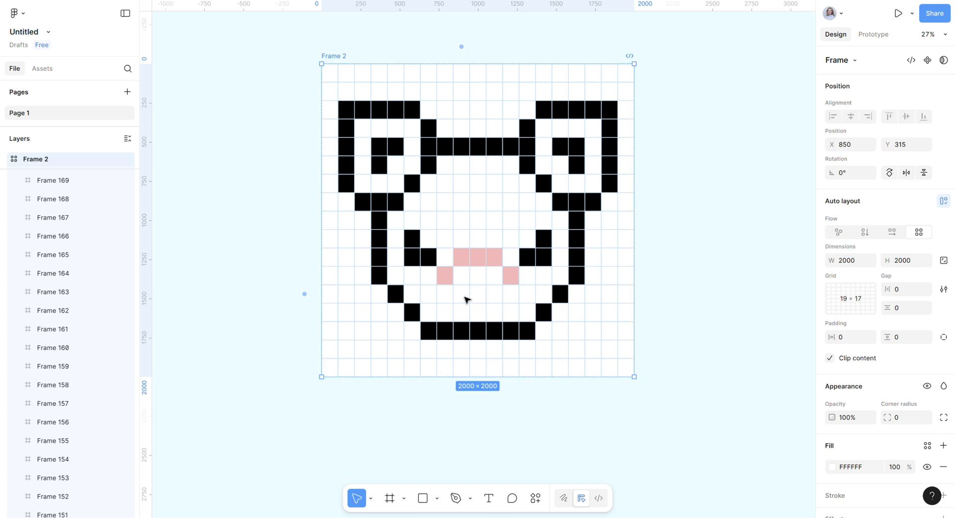
click(425, 293)
click(454, 296)
click(433, 295)
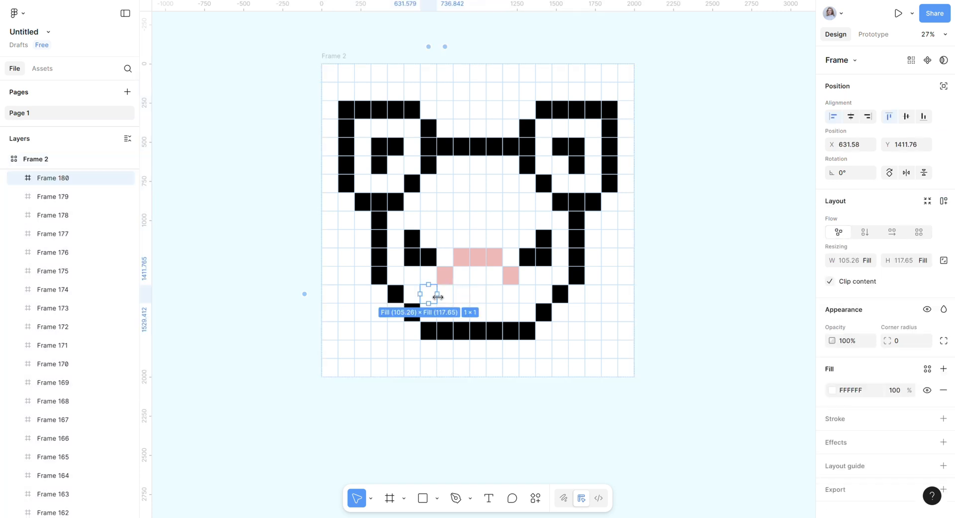
key(Escape)
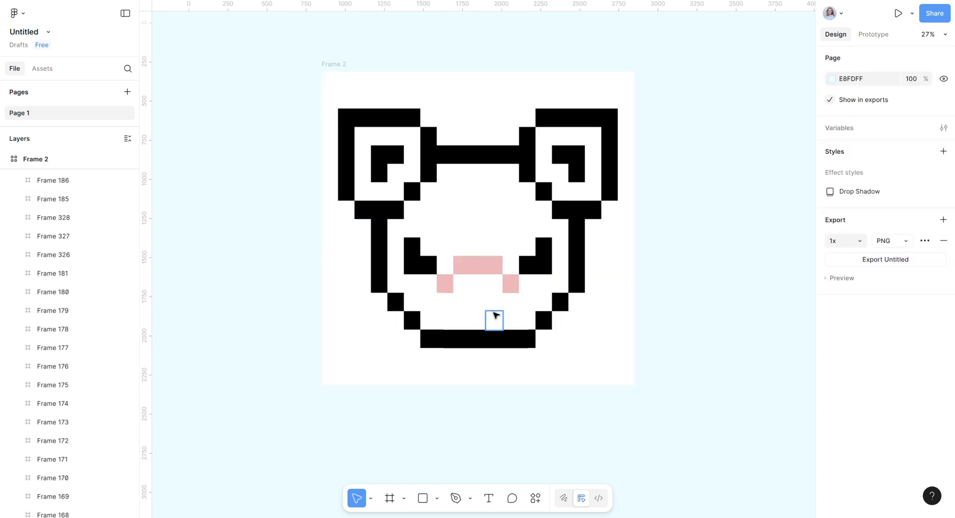
Fill row 13's cells in columns 9 to 11 with light pink (FFB6B6) to close the lower edge of the snout.
click(337, 60)
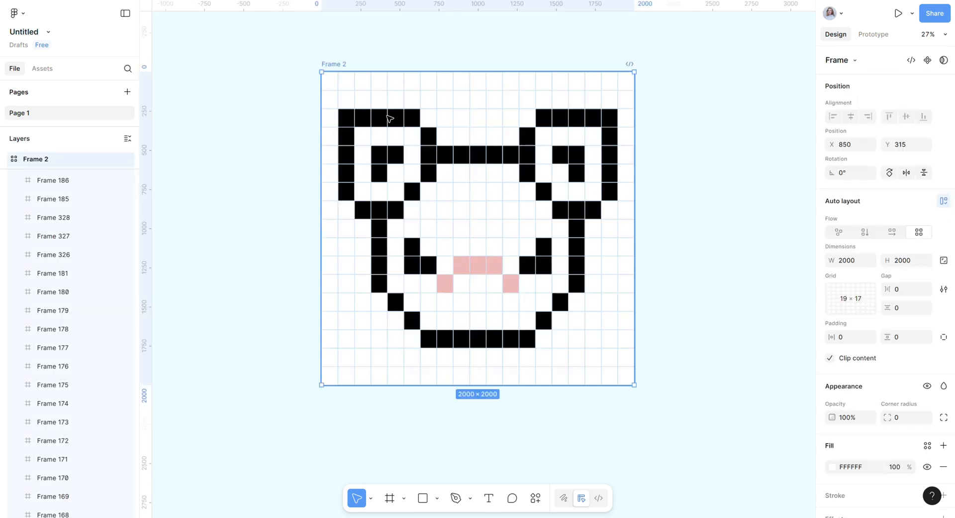
click(462, 304)
shift+click(481, 304)
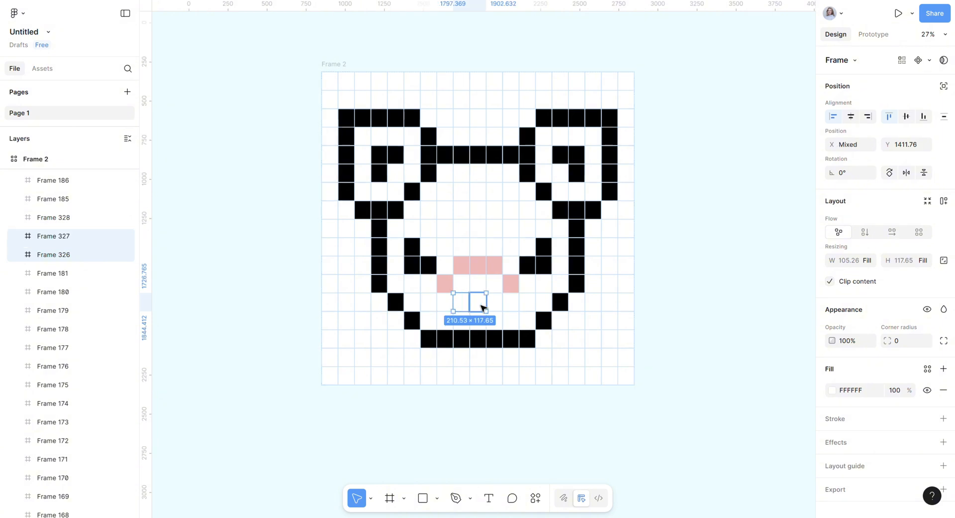
shift+click(497, 304)
click(832, 390)
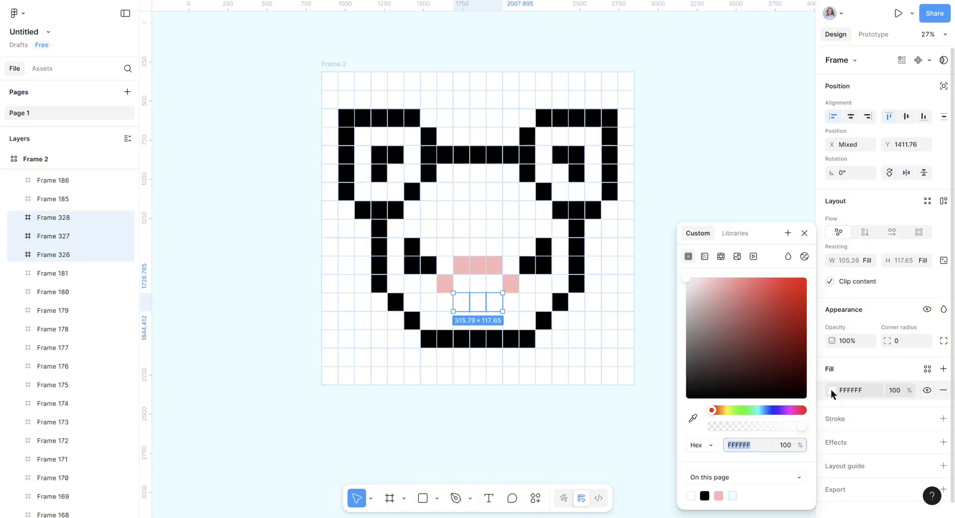
click(720, 494)
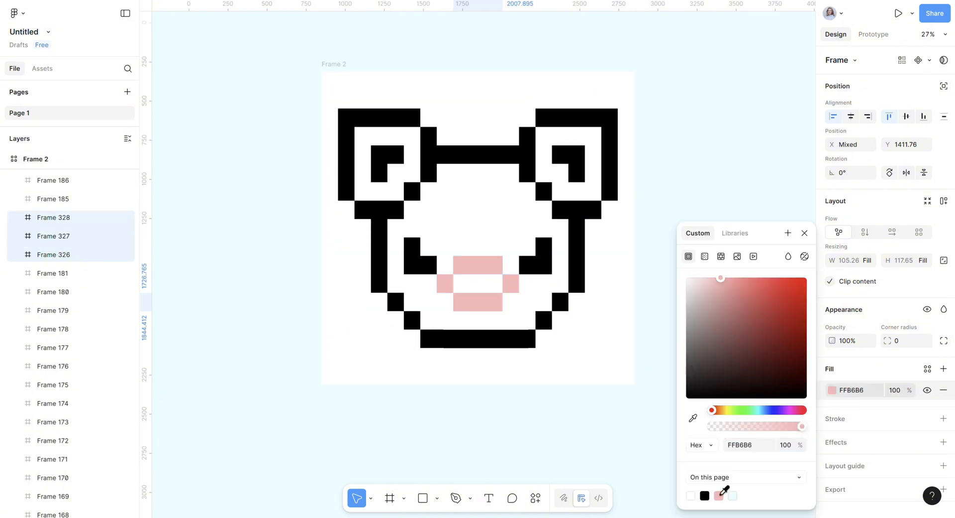
Fill row 12's cells in columns 9 and 11 with black (000000) as the nostrils.
click(465, 285)
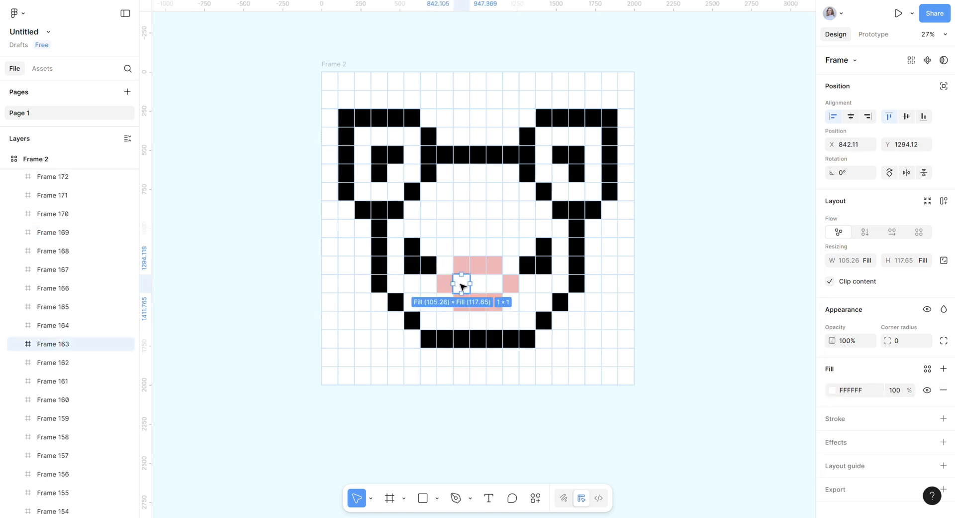
click(492, 284)
shift+click(463, 285)
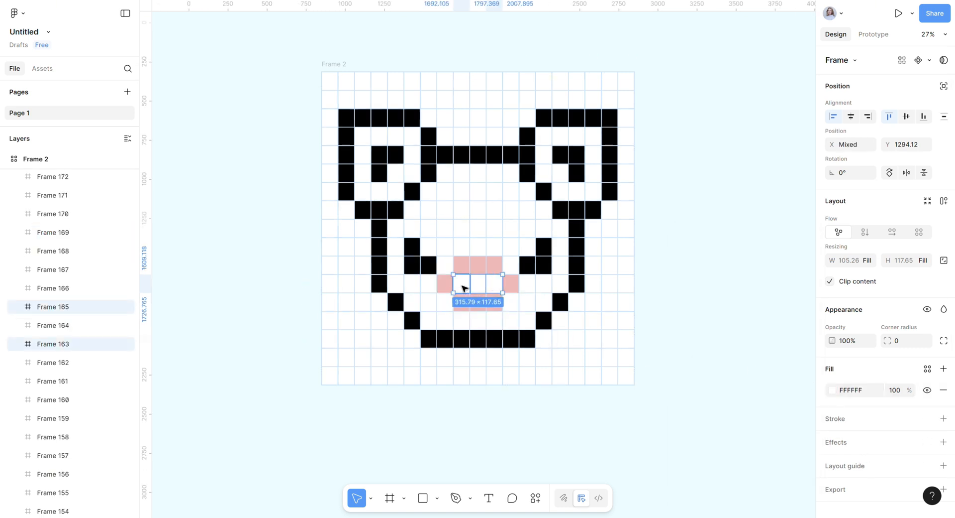
click(832, 390)
click(705, 495)
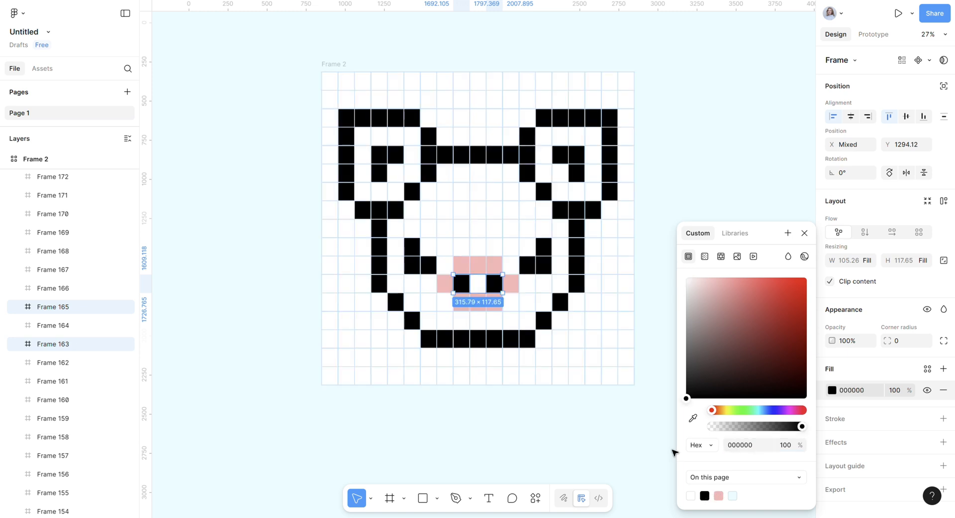
click(428, 248)
shift+click(527, 248)
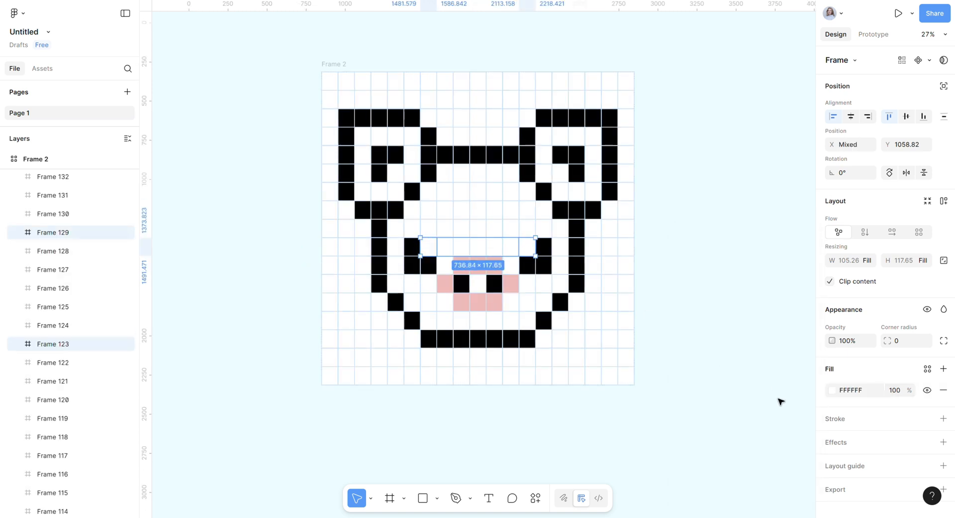
click(832, 389)
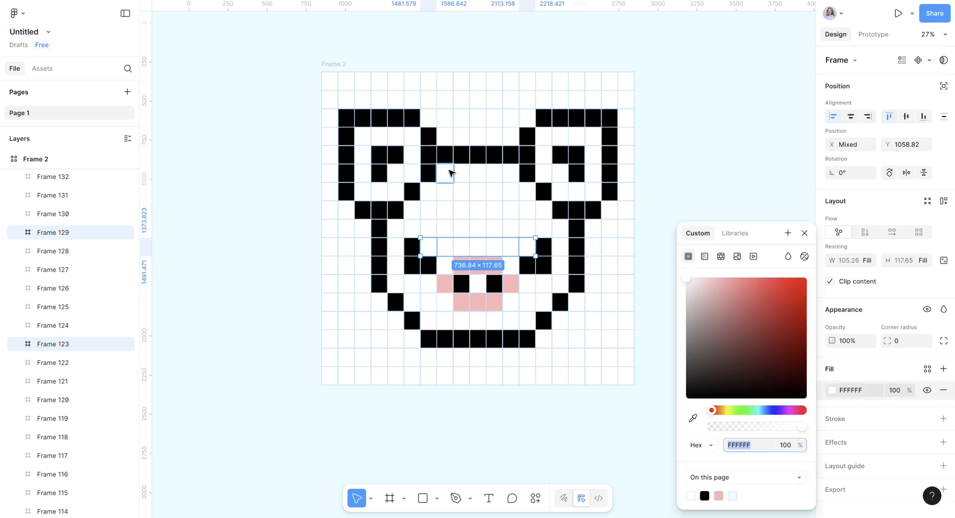
Fill the white cells inside the ear in columns 3 to 6, rows 4 to 7, with pale pink (FDE0E0).
click(363, 136)
shift+click(379, 137)
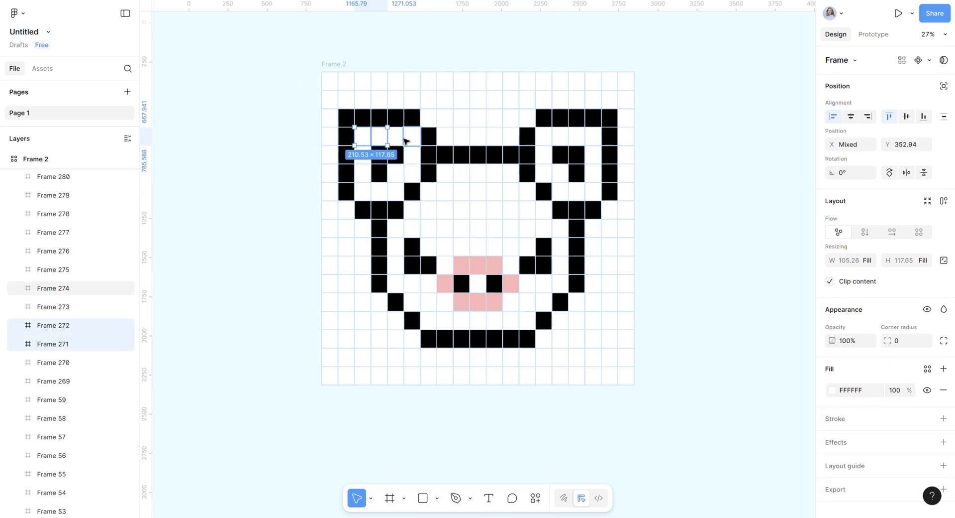
shift+click(396, 136)
shift+click(412, 136)
shift+click(412, 155)
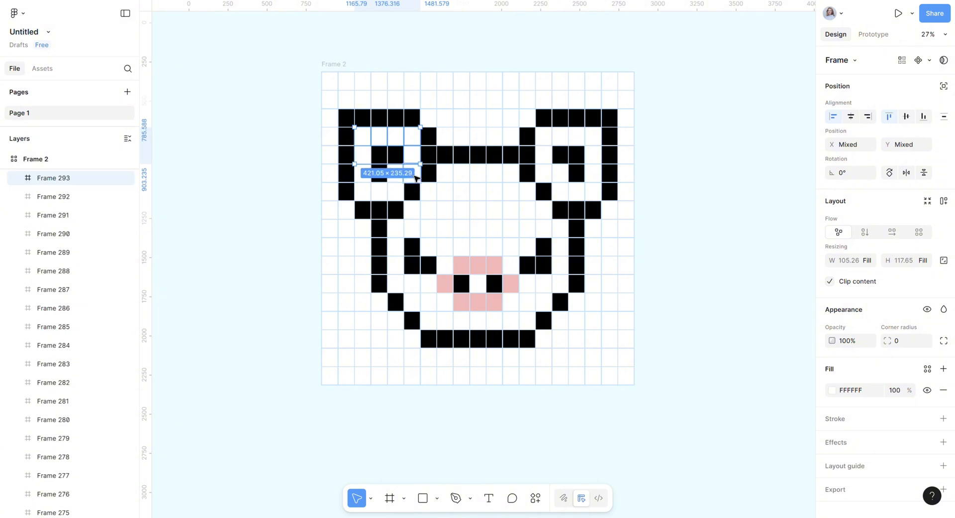
shift+click(412, 173)
shift+click(396, 172)
shift+click(363, 155)
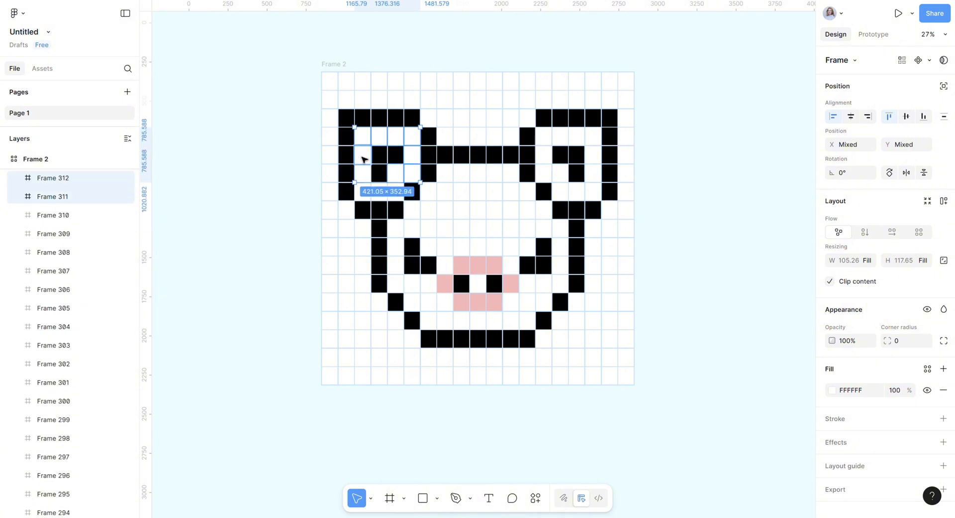
shift+click(363, 172)
shift+click(363, 192)
shift+click(387, 192)
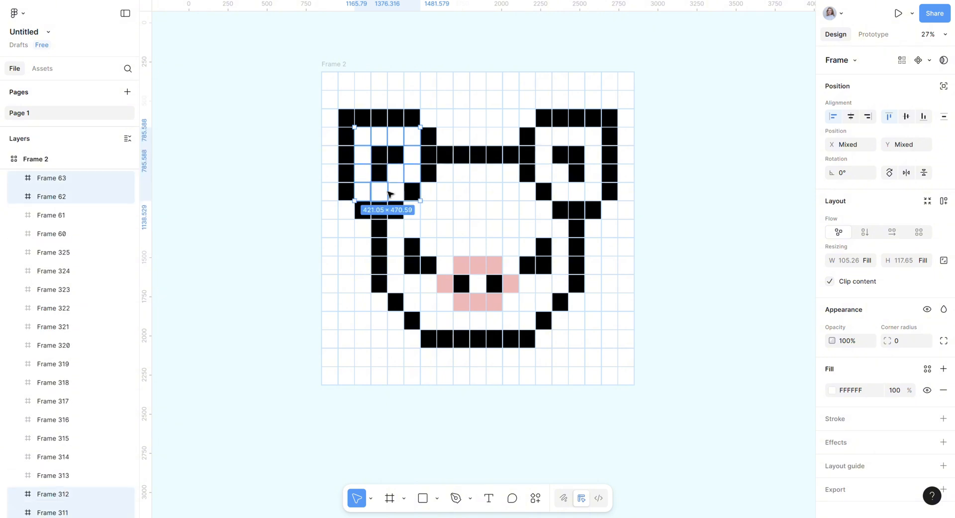
shift+click(384, 192)
click(832, 389)
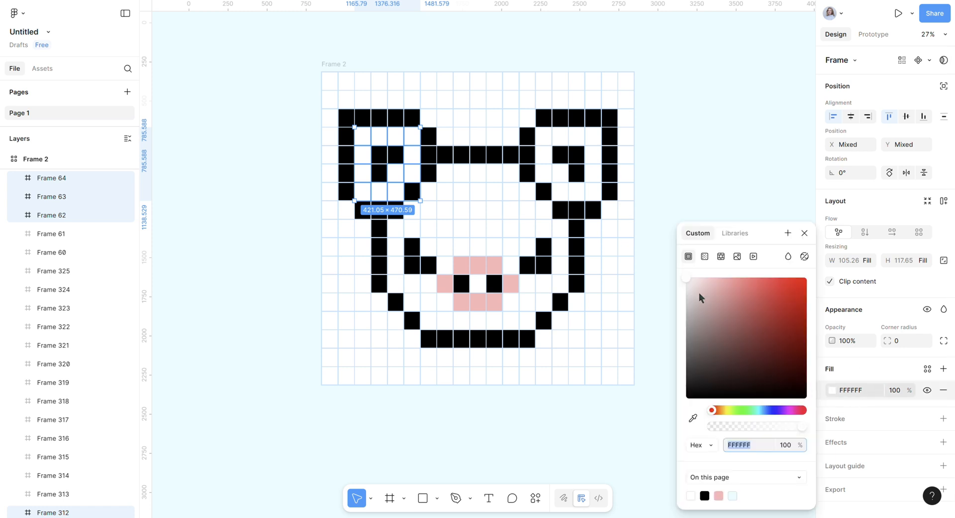
mouse_move(696, 277)
mouse_down()
mouse_move(789, 285)
mouse_move(700, 283)
mouse_up()
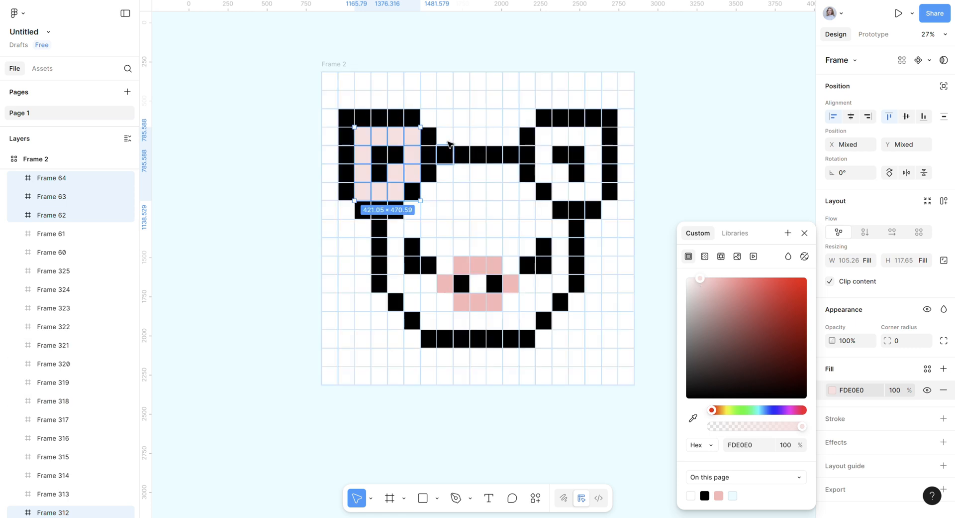
Fill the white cells inside the other ear, columns 14 to 17 in rows 4 to 7, with the same pale pink (FDE0E0).
click(544, 138)
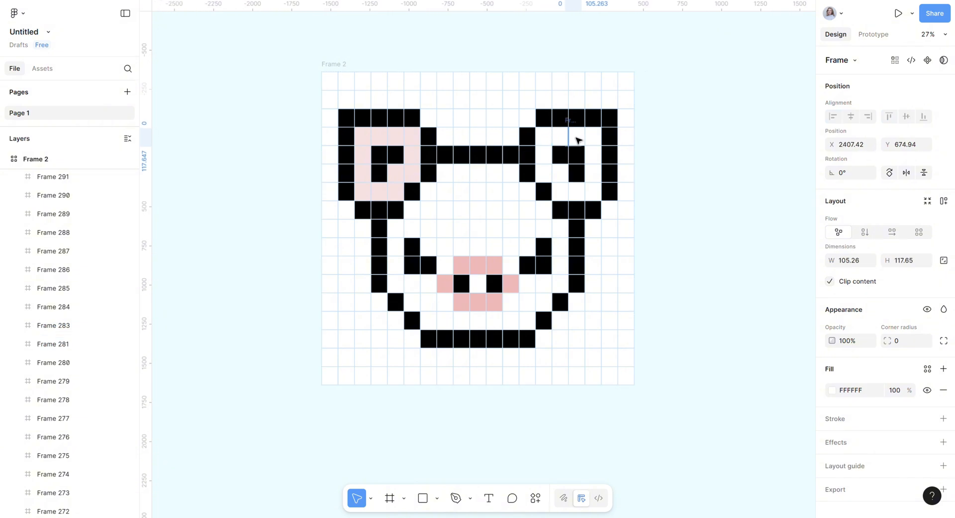
shift+click(564, 138)
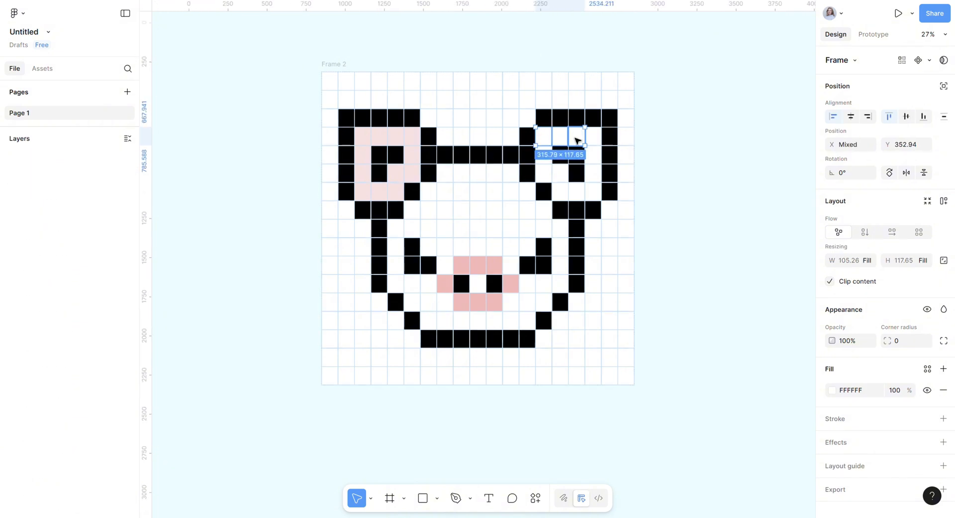
shift+click(577, 136)
shift+click(593, 136)
drag(599, 161, 559, 198)
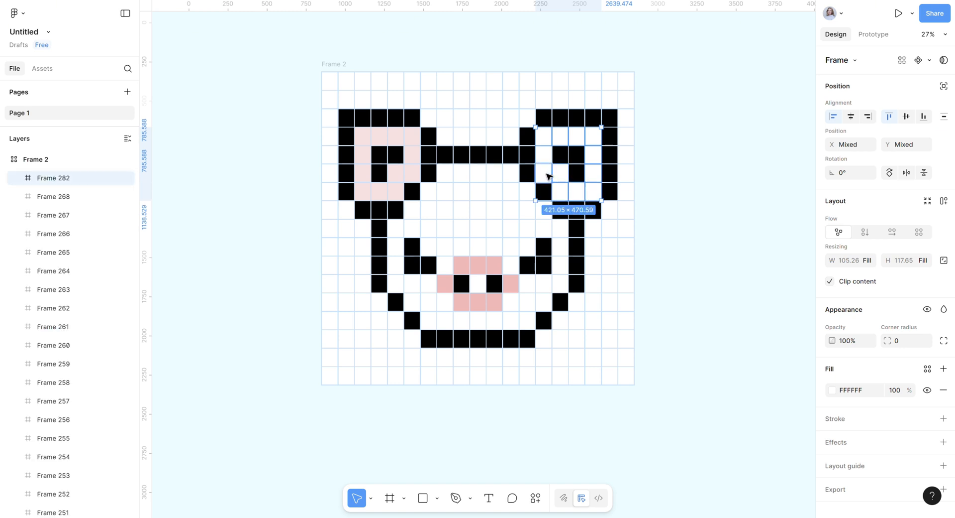
click(832, 389)
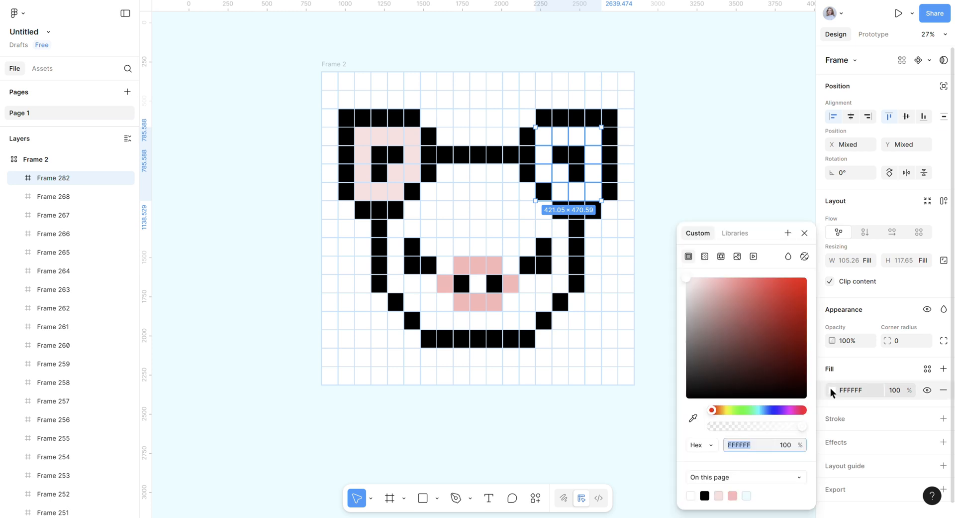
click(719, 495)
Fill the forehead cells with pale pink (FDE0E0): row 6 columns 8–12, row 7 columns 8–13, and row 8 columns 6, 7 and 9–11.
click(462, 172)
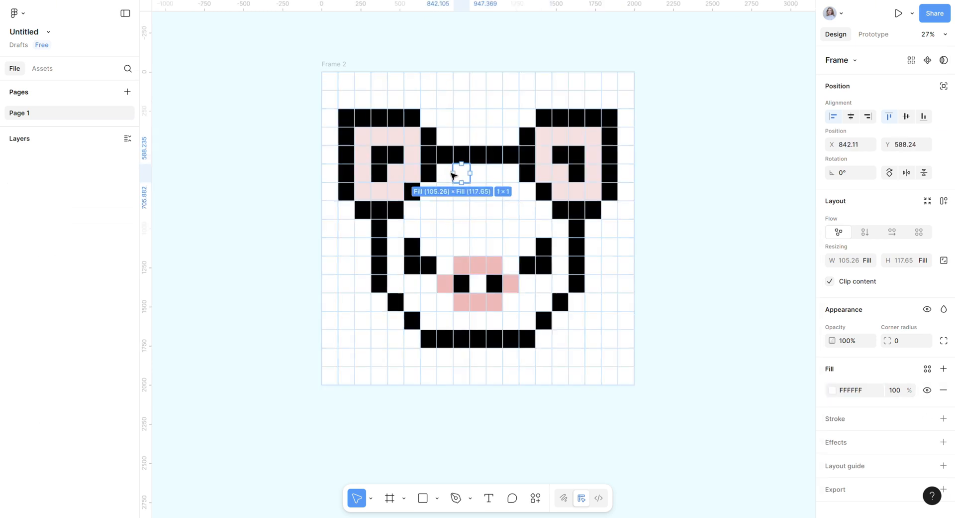
click(446, 173)
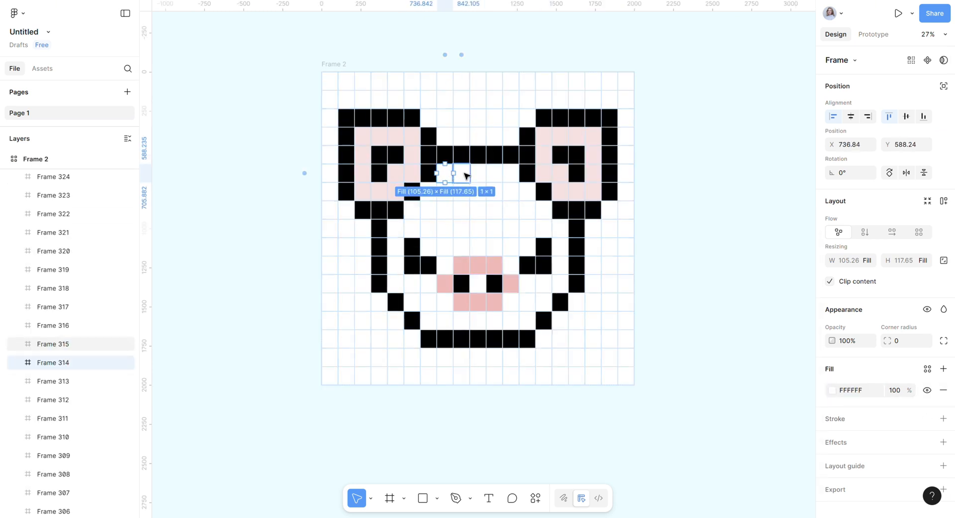
shift+click(467, 176)
shift+click(482, 176)
shift+click(496, 174)
shift+click(511, 176)
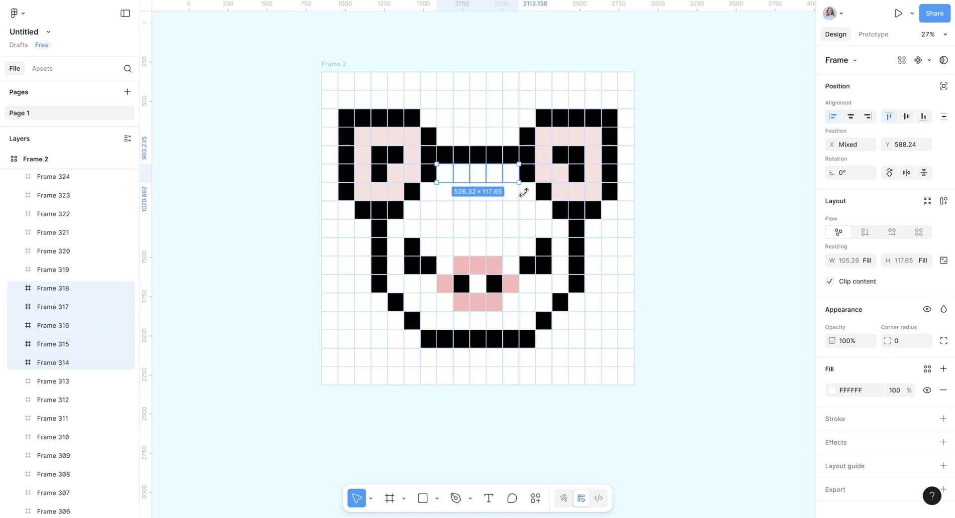
shift+click(526, 192)
shift+click(511, 193)
shift+click(491, 194)
shift+click(475, 193)
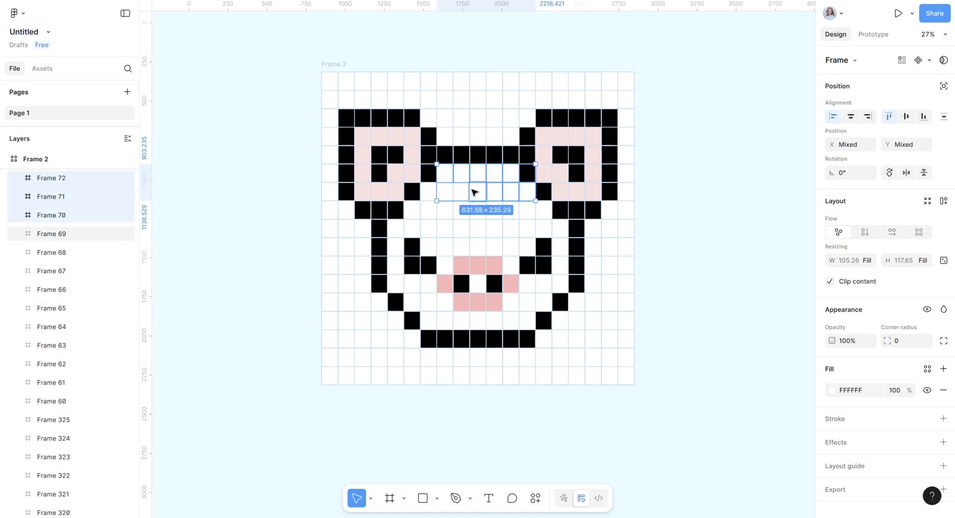
shift+click(461, 194)
shift+click(447, 194)
shift+click(431, 194)
shift+click(412, 210)
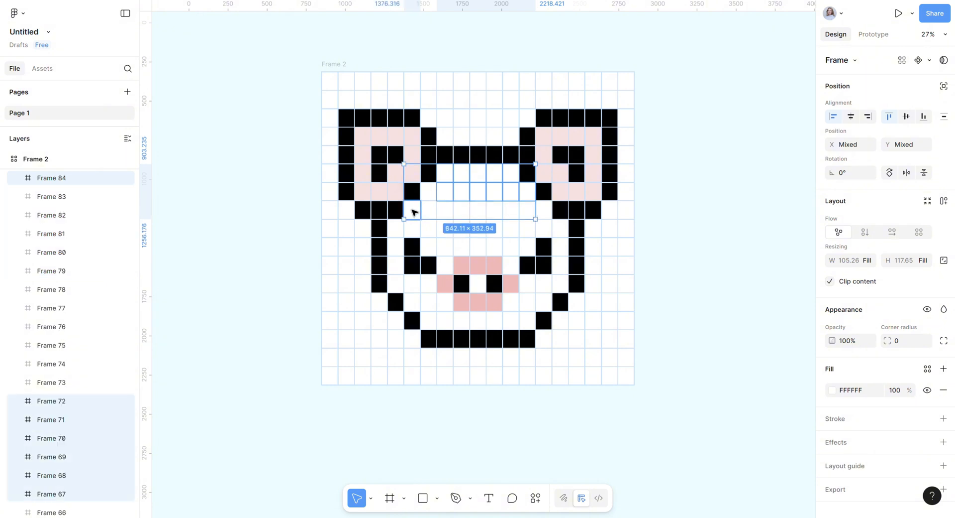
shift+click(429, 209)
shift+click(456, 211)
shift+click(490, 215)
shift+click(467, 212)
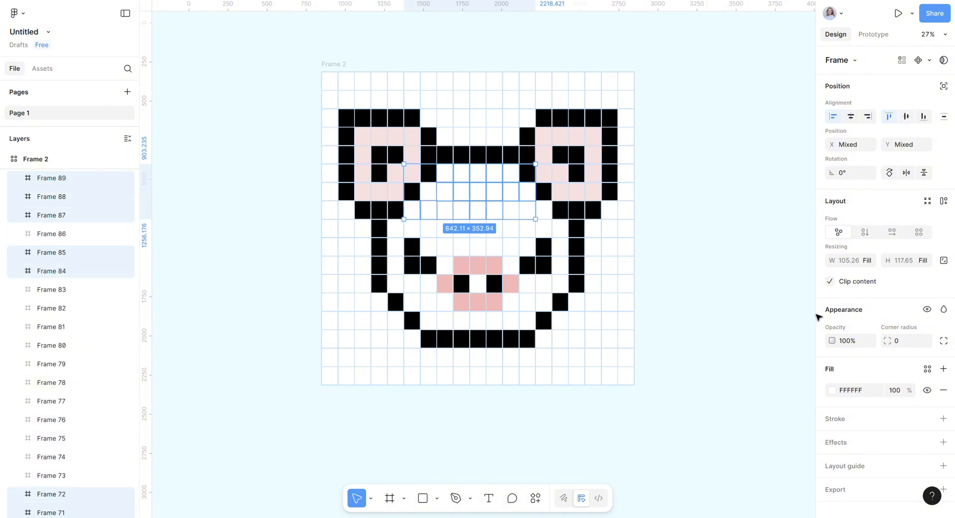
click(834, 391)
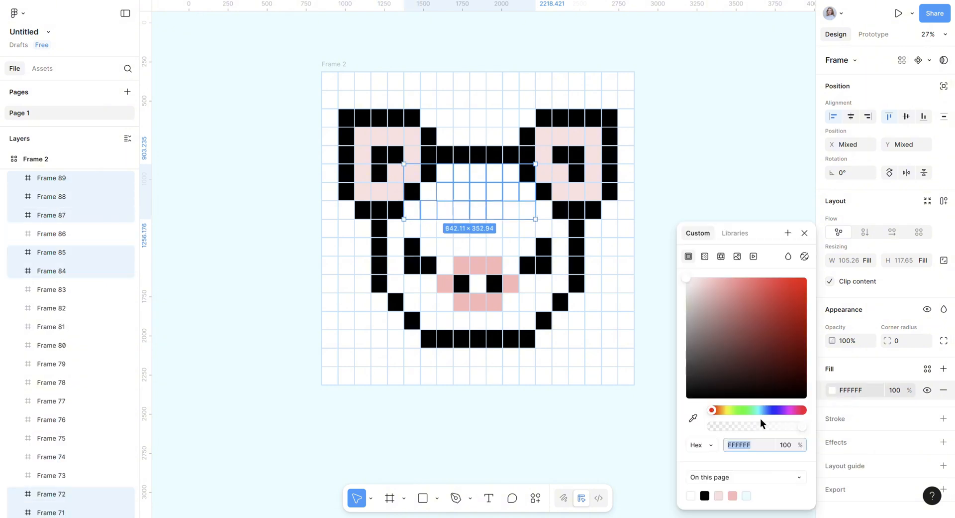
click(719, 495)
Fill the white face cells in rows 7 to 12 with pale pink (FDE0E0), except row 10 columns 7 and 13 and row 12 column 10.
click(429, 192)
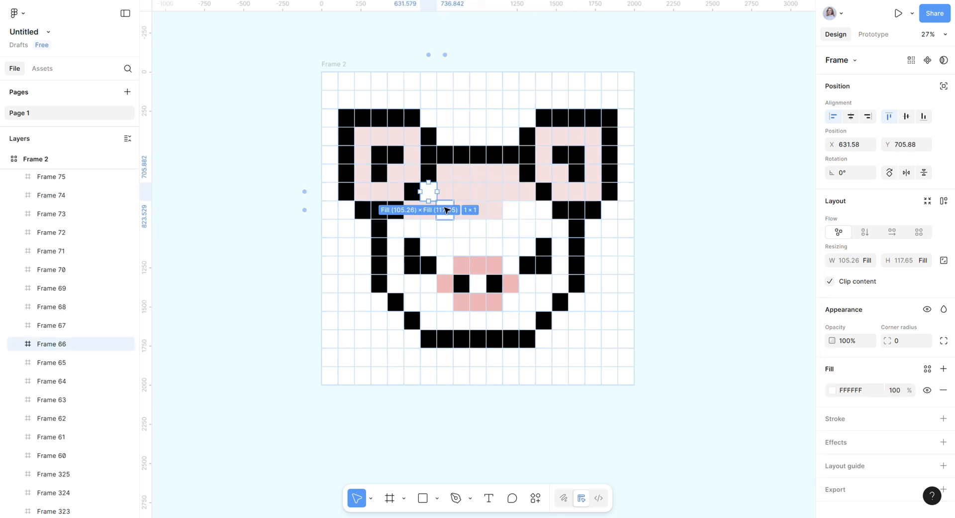
shift+click(507, 213)
shift+click(527, 211)
shift+click(544, 211)
shift+click(562, 231)
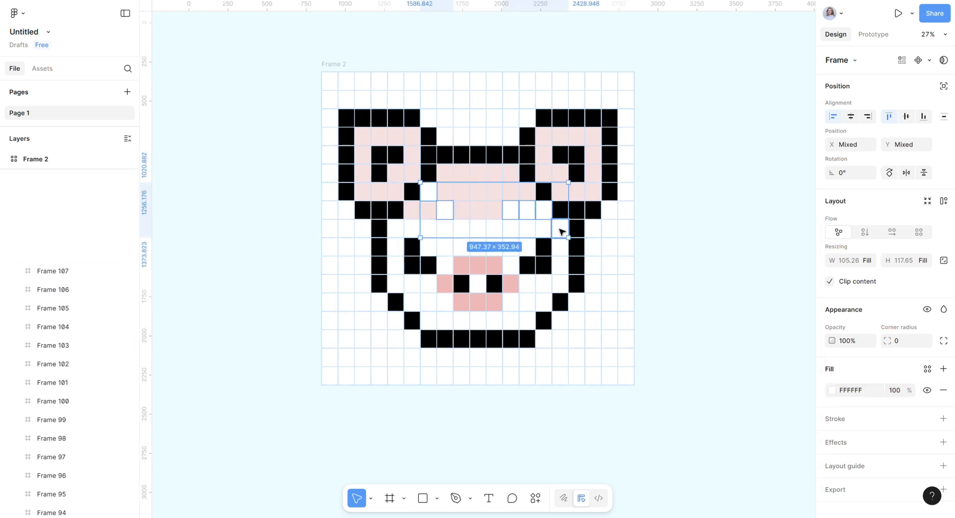
shift+click(544, 230)
shift+click(528, 230)
shift+click(511, 230)
shift+click(495, 230)
shift+click(478, 229)
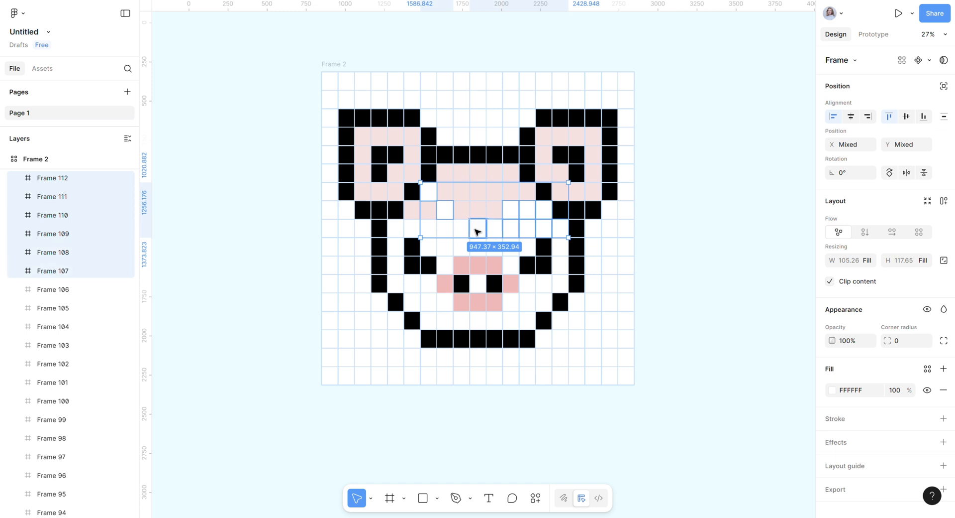
shift+click(461, 230)
shift+click(444, 232)
shift+click(428, 230)
shift+click(412, 230)
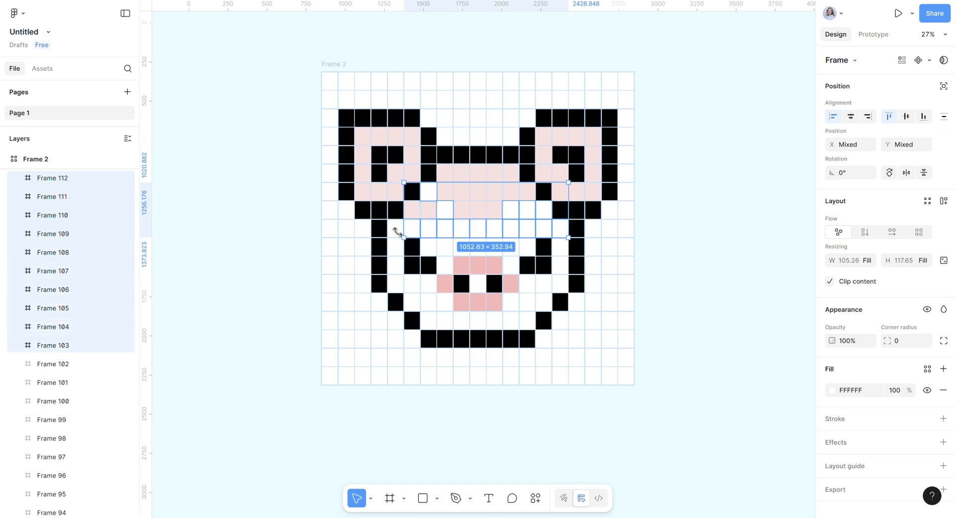
shift+click(395, 229)
shift+click(397, 247)
shift+click(397, 265)
shift+click(398, 283)
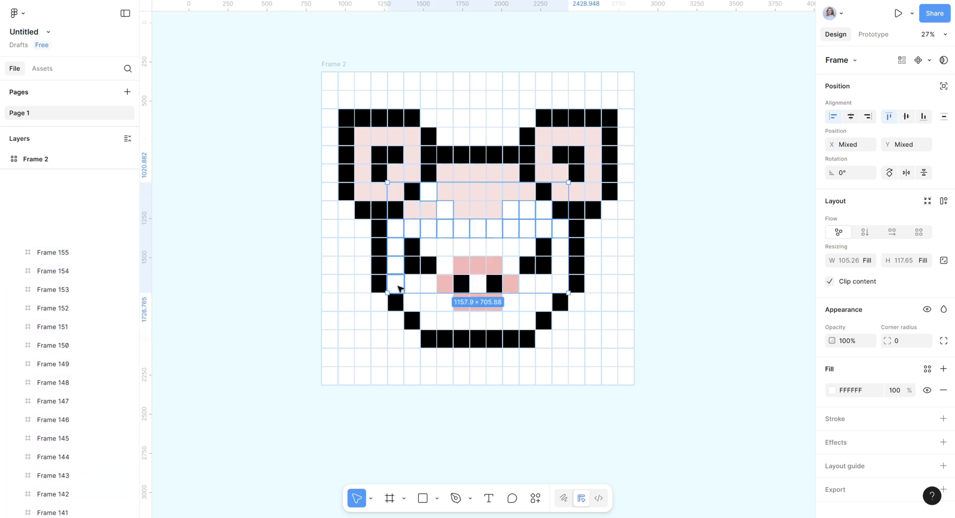
shift+click(413, 284)
shift+click(428, 285)
shift+click(446, 264)
shift+click(450, 251)
shift+click(462, 251)
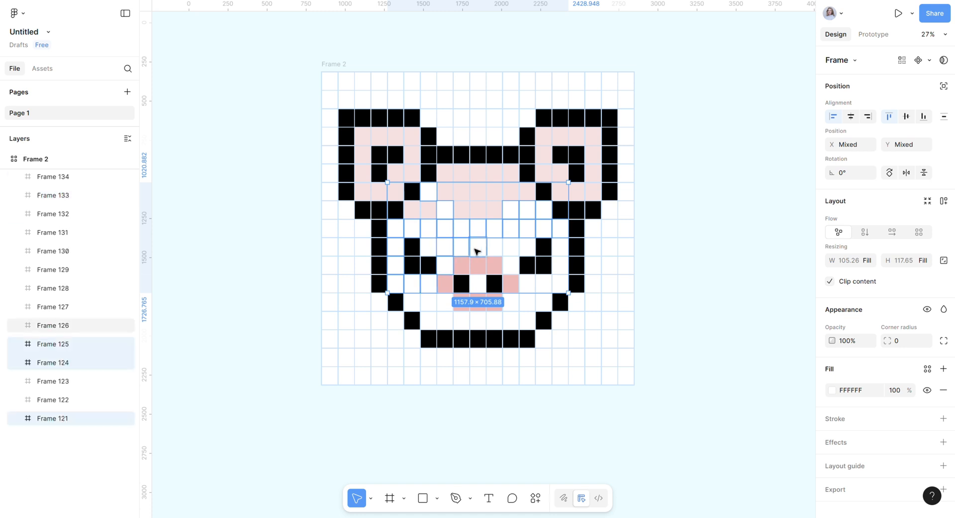
shift+click(478, 251)
shift+click(492, 252)
shift+click(513, 251)
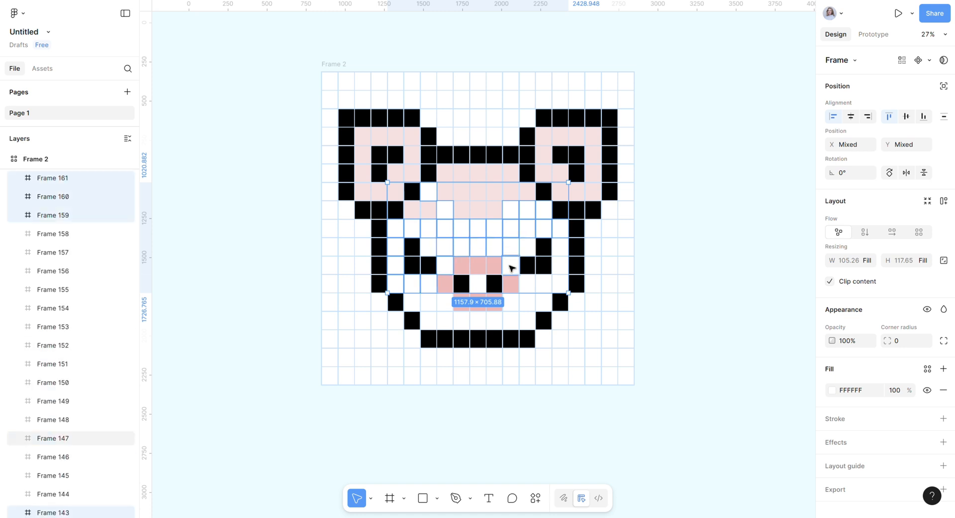
shift+click(510, 266)
shift+click(523, 282)
shift+click(543, 284)
shift+click(560, 283)
shift+click(561, 263)
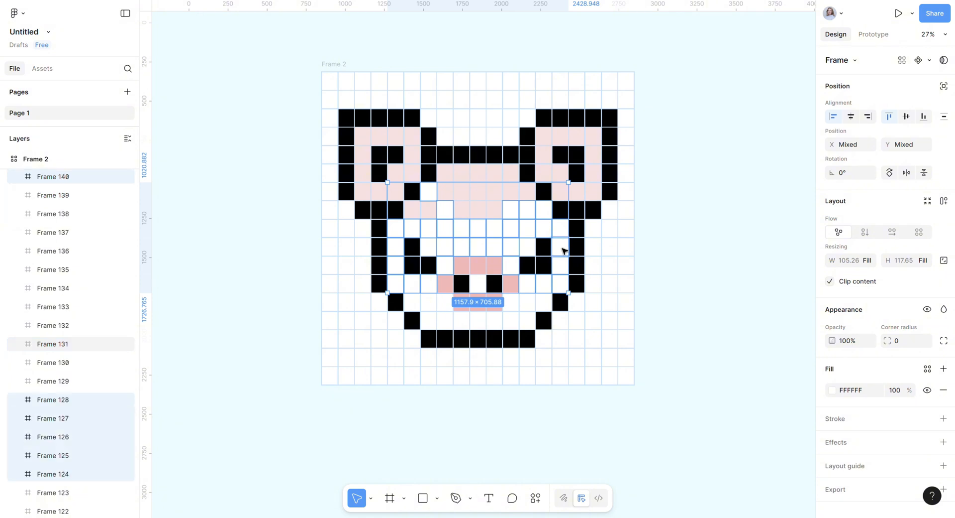
click(832, 390)
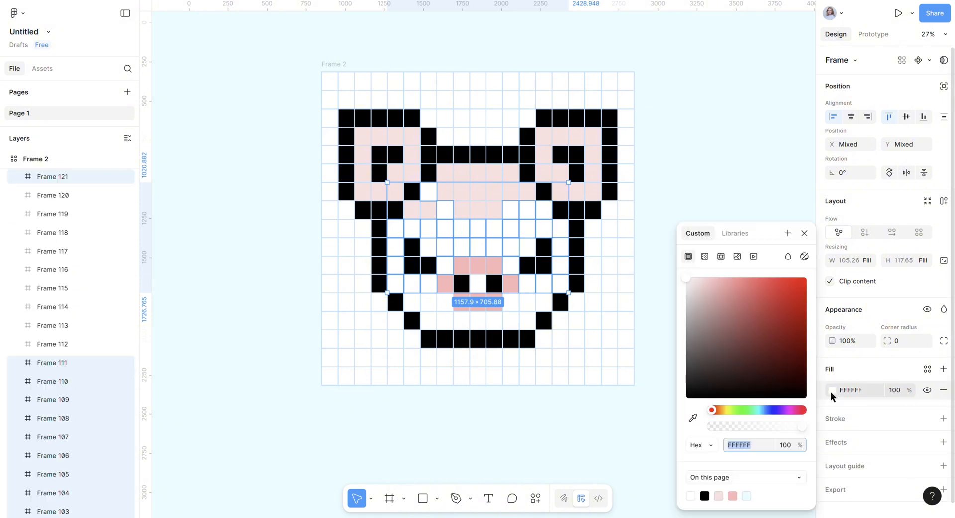
click(720, 495)
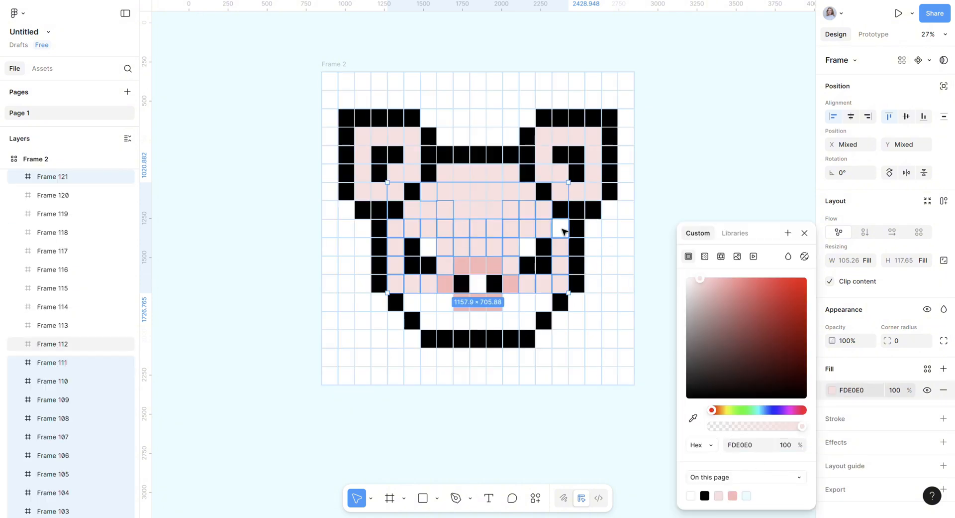
click(561, 228)
click(832, 388)
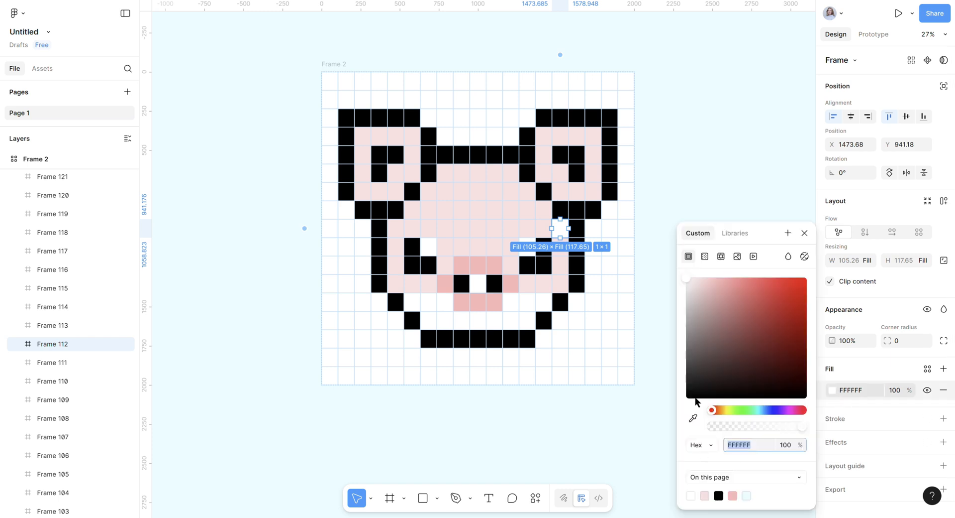
Fill the chin cells with pale pink (FDE0E0), row 13 columns 6–8 and 12–14 and row 14 columns 7–13, and clear the selection.
click(413, 301)
shift+click(429, 302)
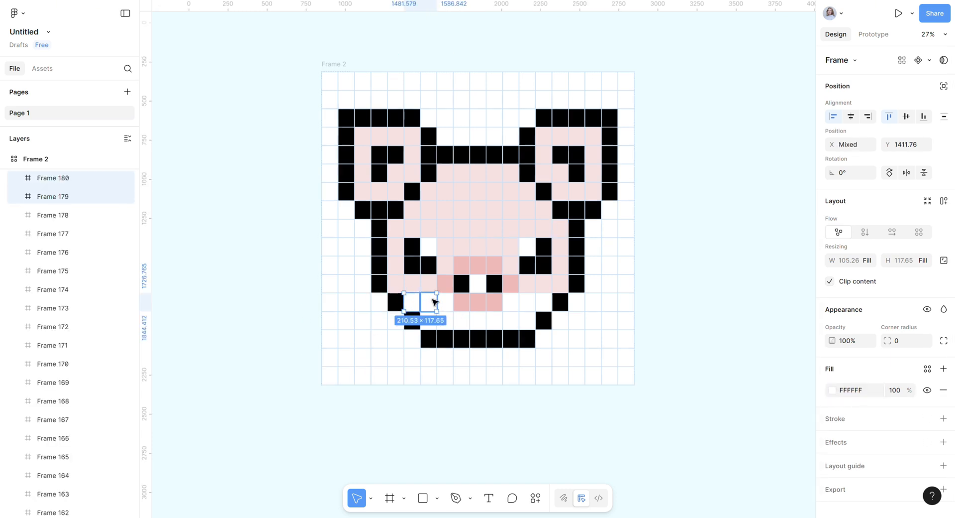
shift+click(446, 302)
shift+click(513, 305)
shift+click(528, 304)
shift+click(543, 304)
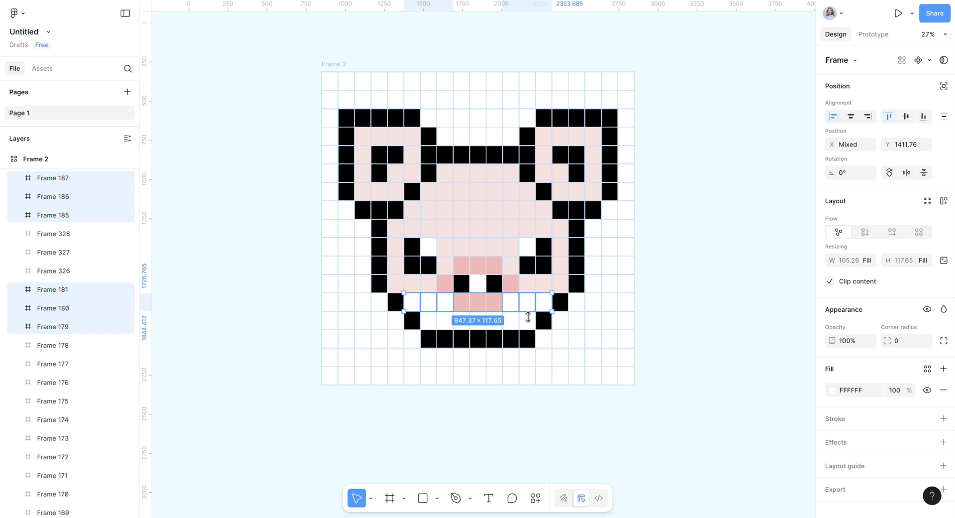
shift+click(528, 318)
shift+click(512, 323)
shift+click(492, 324)
shift+click(478, 323)
shift+click(461, 324)
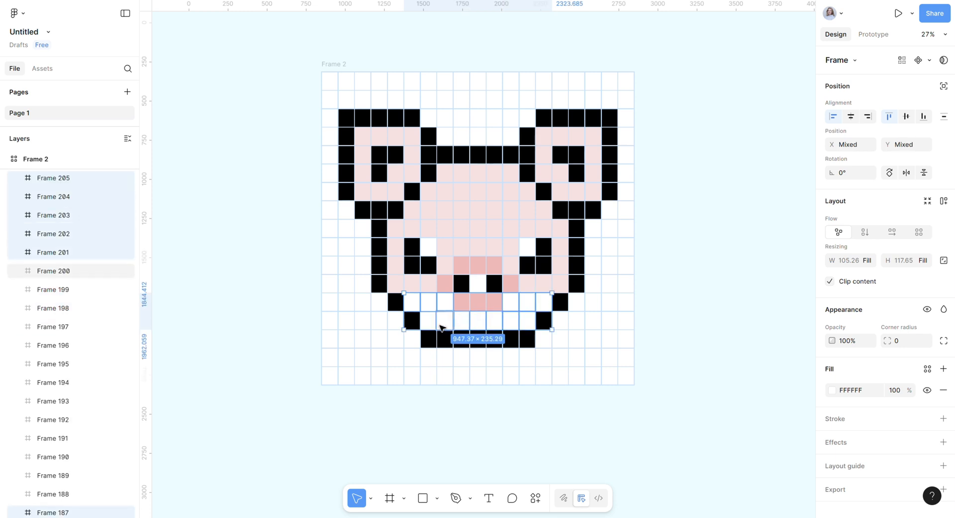
shift+click(446, 324)
shift+click(425, 324)
click(833, 390)
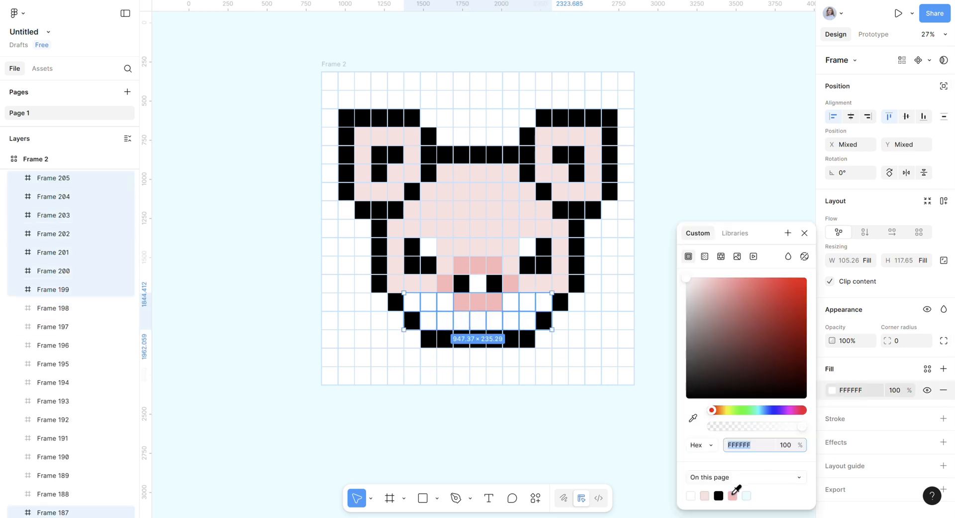
click(705, 494)
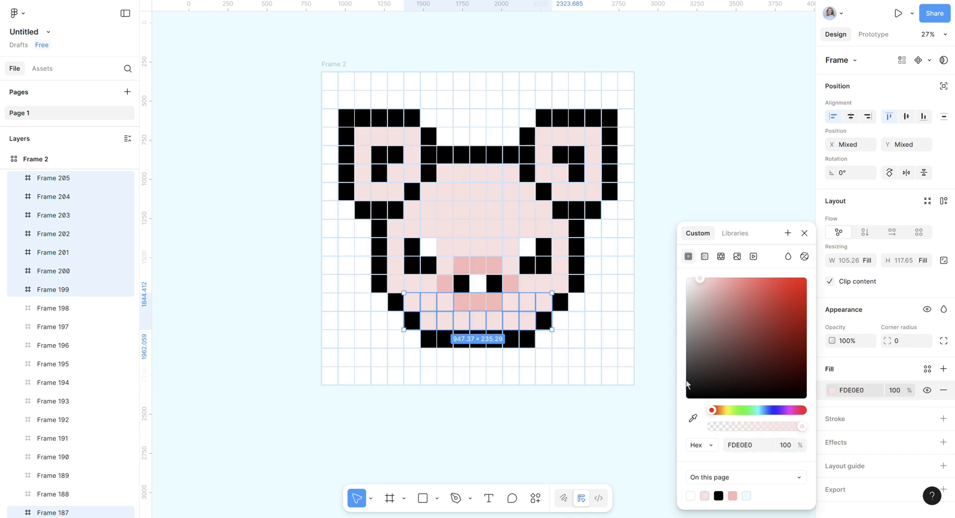
click(806, 233)
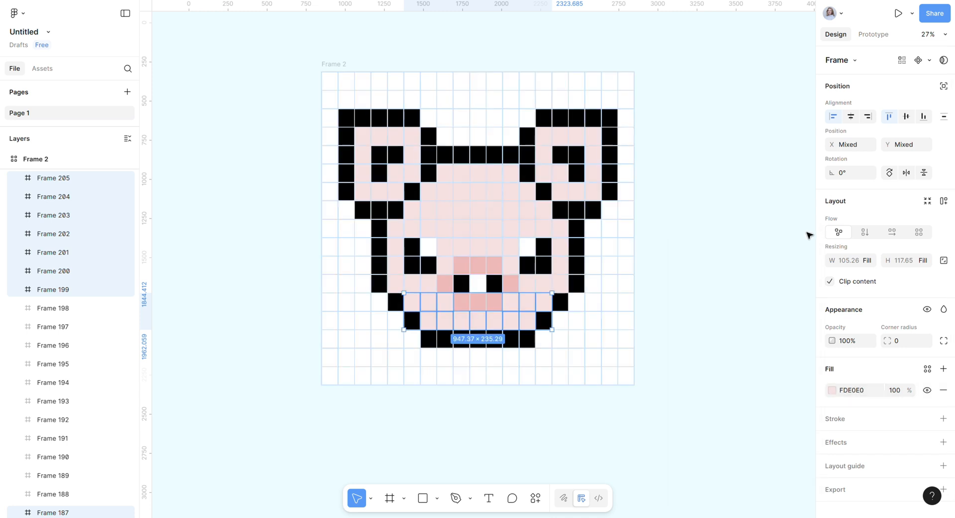
click(346, 64)
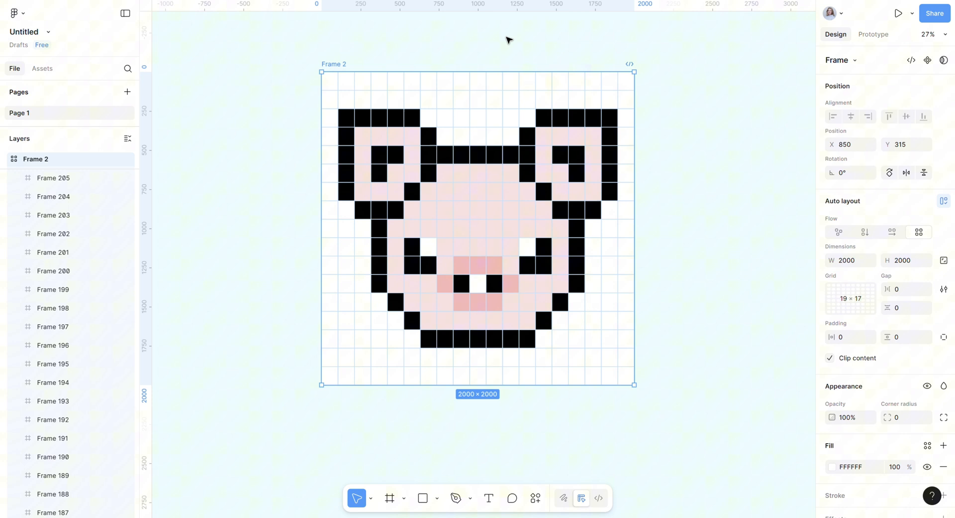
click(717, 174)
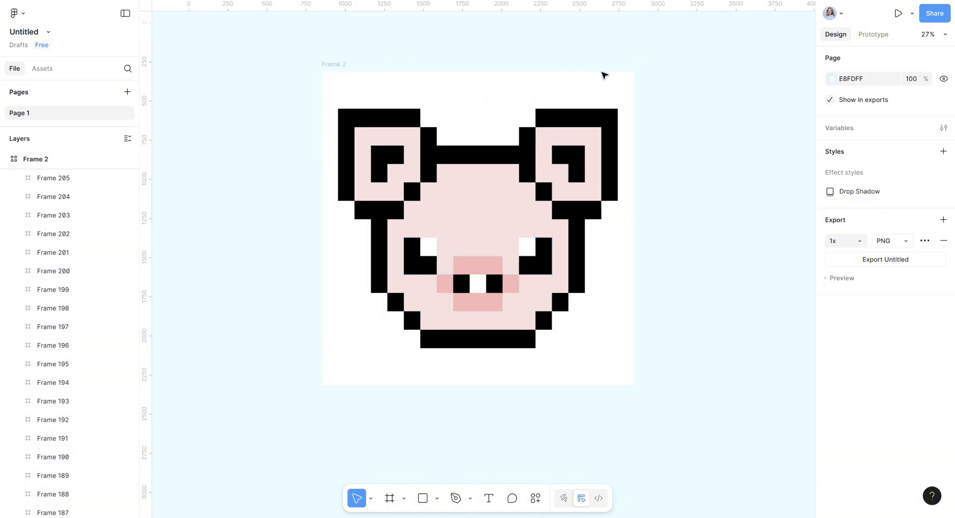